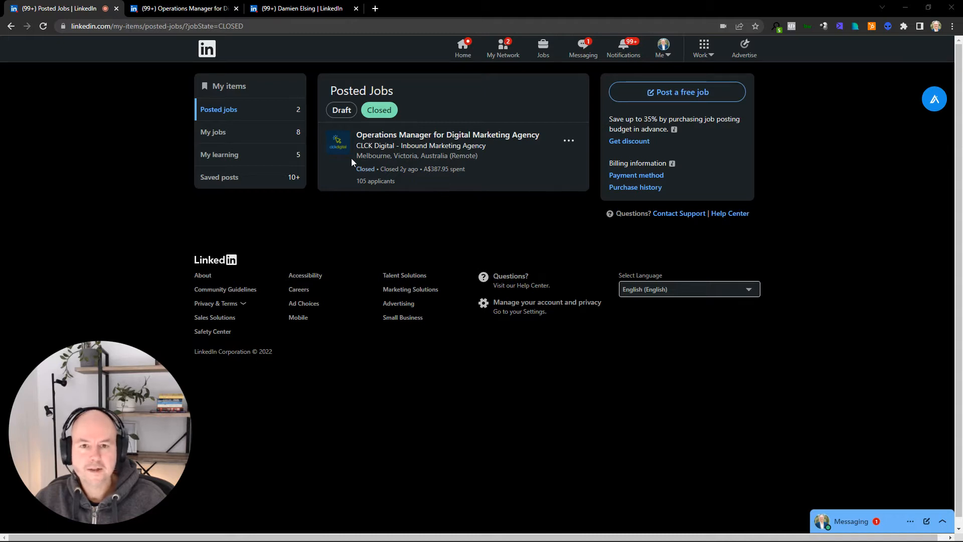
Open the existing Operations Manager job post and read its introduction, Experience and Process Oriented sections.
{"action": "left_click", "coordinate": [306, 9]}
{"action": "left_click", "coordinate": [209, 15]}
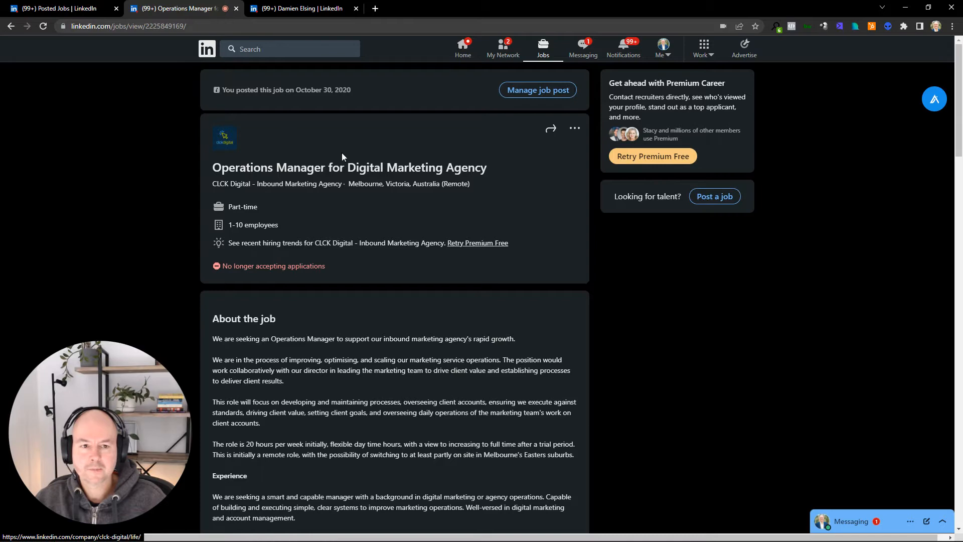
{"action": "scroll", "coordinate": [337, 233], "scroll_direction": "down", "scroll_amount": 6}
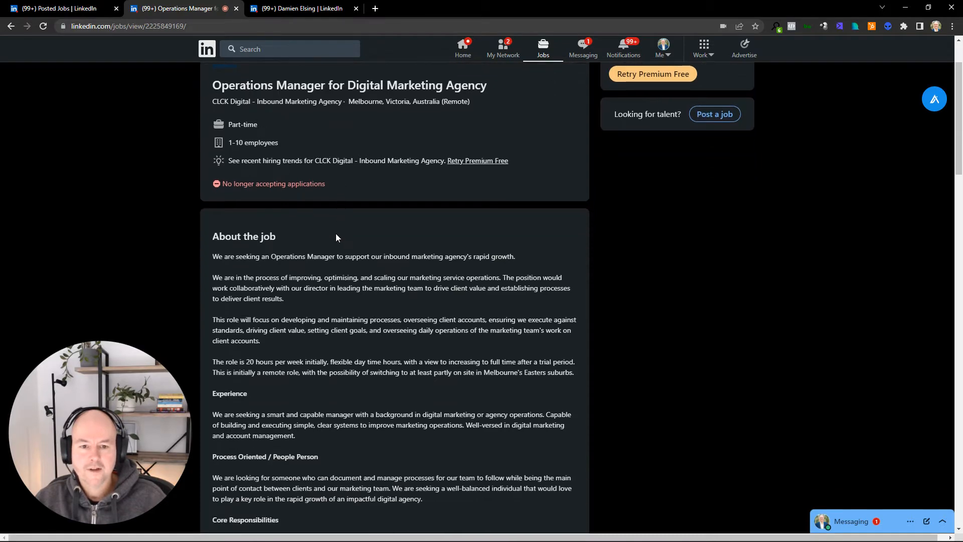
{"action": "scroll", "coordinate": [353, 201], "scroll_direction": "down", "scroll_amount": 3}
{"action": "scroll", "coordinate": [368, 221], "scroll_direction": "up", "scroll_amount": 5}
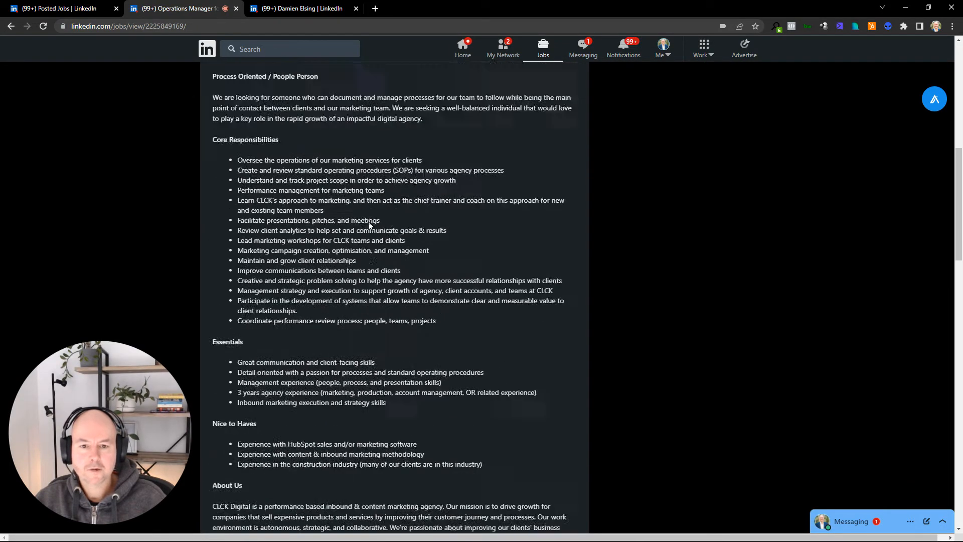
{"action": "scroll", "coordinate": [314, 205], "scroll_direction": "up", "scroll_amount": 1}
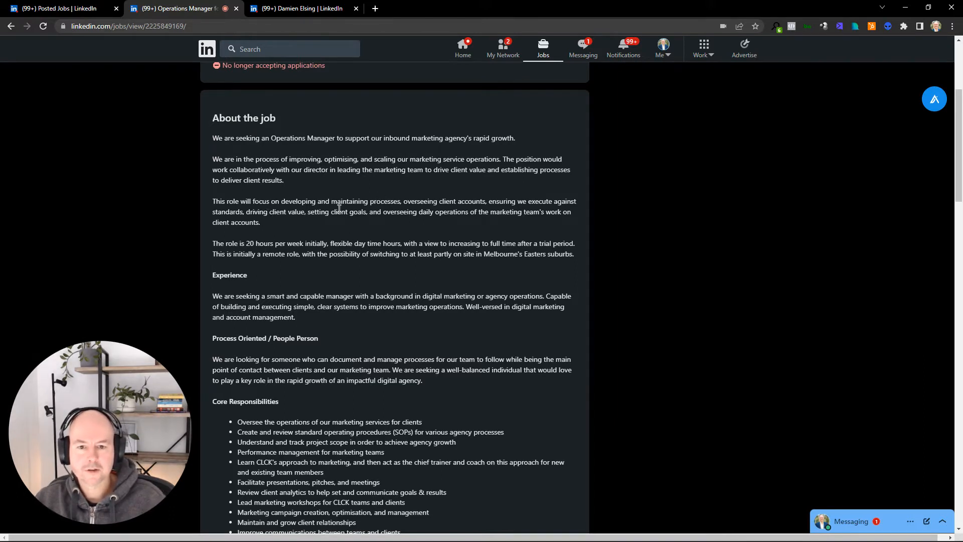
{"action": "scroll", "coordinate": [217, 213], "scroll_direction": "down", "scroll_amount": 2}
{"action": "left_click_drag", "start_coordinate": [215, 195], "coordinate": [314, 206]}
{"action": "left_click", "coordinate": [235, 194]}
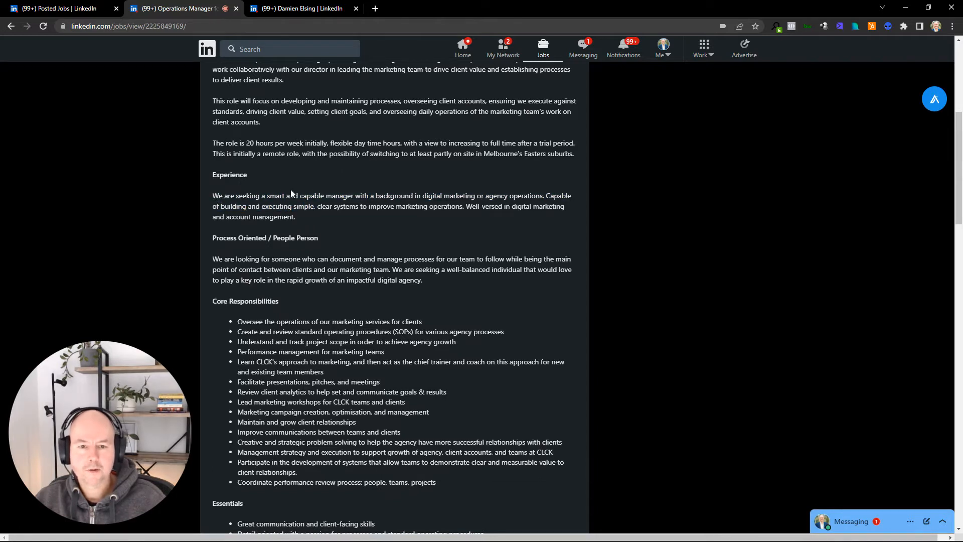
{"action": "scroll", "coordinate": [301, 195], "scroll_direction": "down", "scroll_amount": 1}
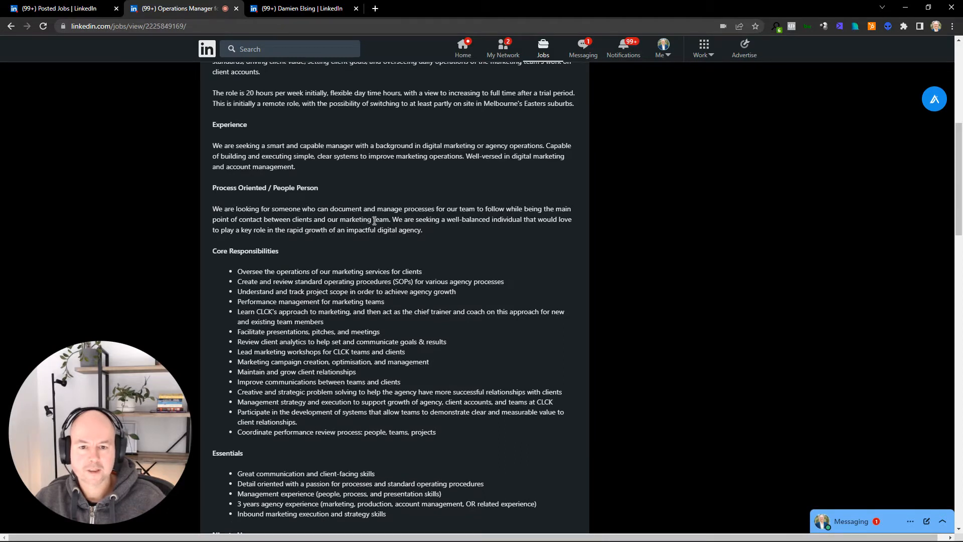
Read the job post's responsibilities, essentials, nice-to-haves, company and location sections, and return to its heading.
{"action": "scroll", "coordinate": [375, 219], "scroll_direction": "down", "scroll_amount": 3}
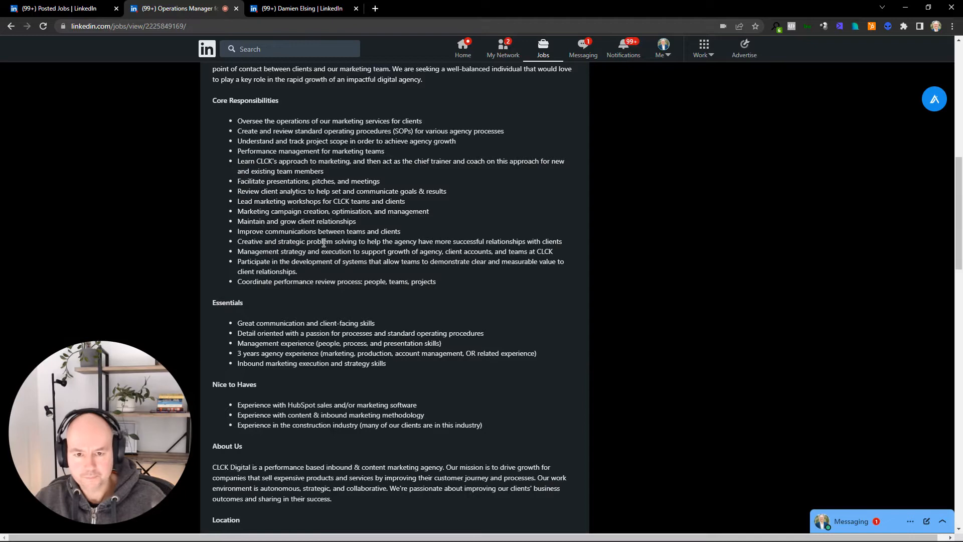
{"action": "scroll", "coordinate": [326, 241], "scroll_direction": "down", "scroll_amount": 2}
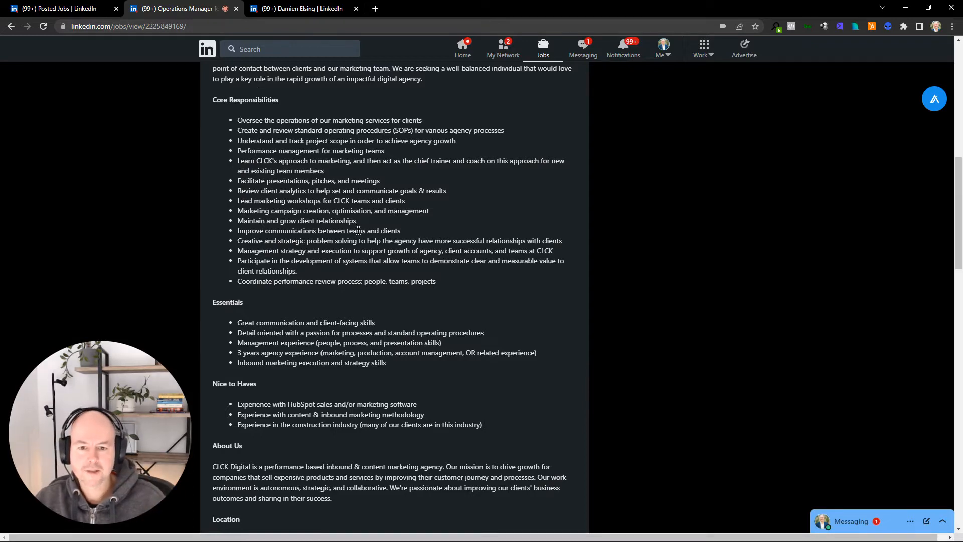
{"action": "scroll", "coordinate": [283, 224], "scroll_direction": "down", "scroll_amount": 1}
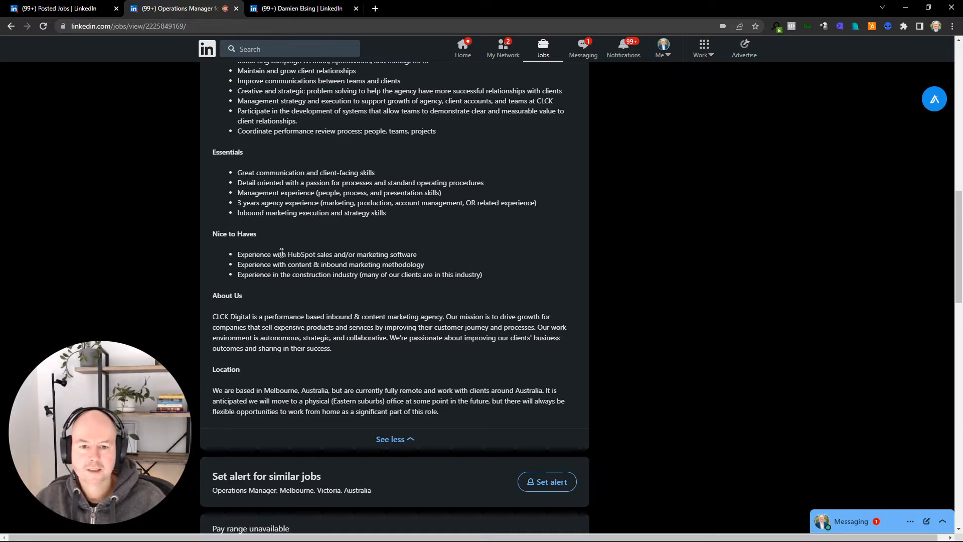
{"action": "scroll", "coordinate": [282, 255], "scroll_direction": "down", "scroll_amount": 1}
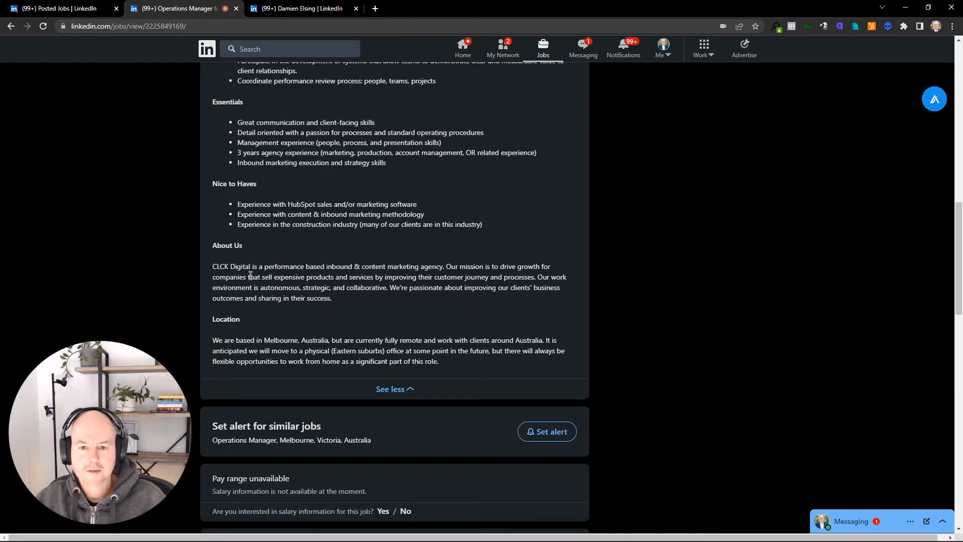
{"action": "scroll", "coordinate": [300, 293], "scroll_direction": "down", "scroll_amount": 1}
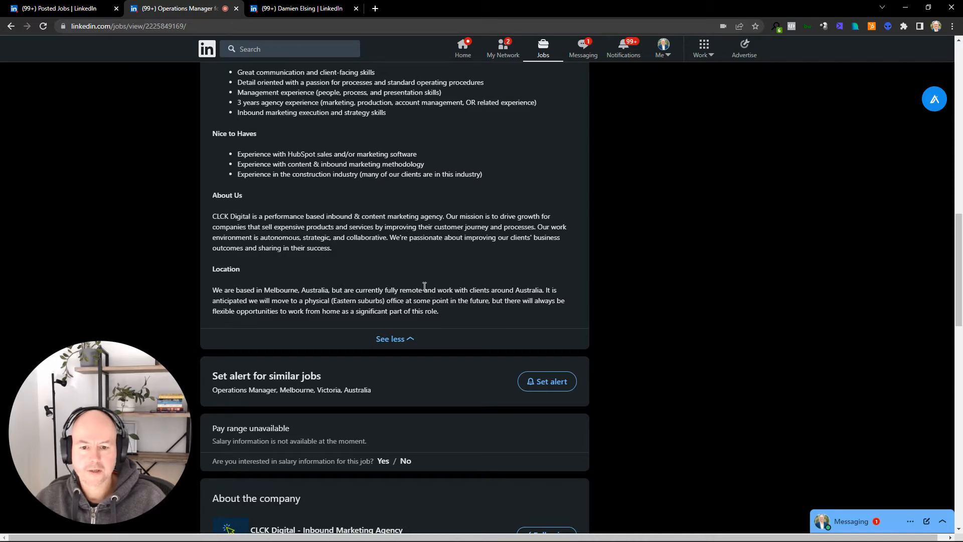
{"action": "scroll", "coordinate": [411, 291], "scroll_direction": "down", "scroll_amount": 1}
{"action": "scroll", "coordinate": [411, 290], "scroll_direction": "down", "scroll_amount": 5}
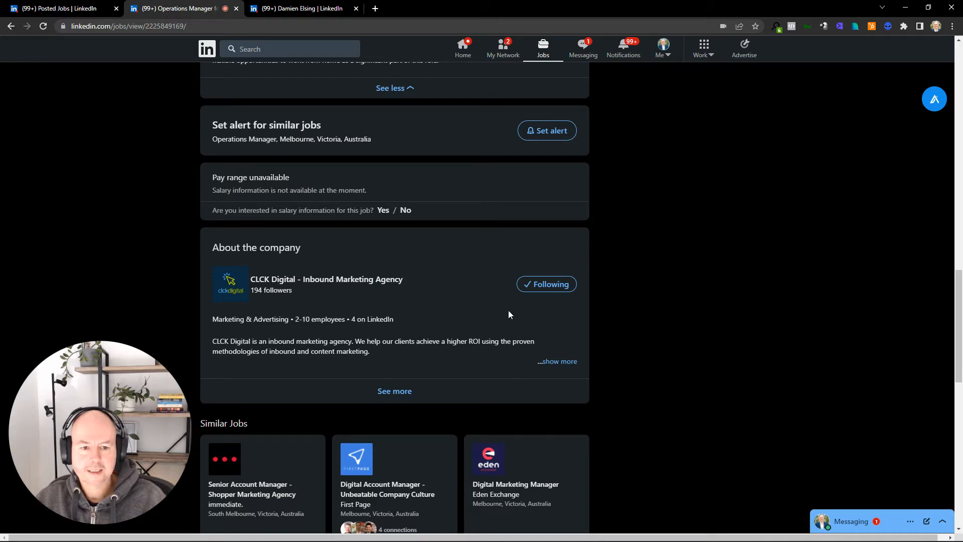
{"action": "scroll", "coordinate": [504, 320], "scroll_direction": "down", "scroll_amount": 5}
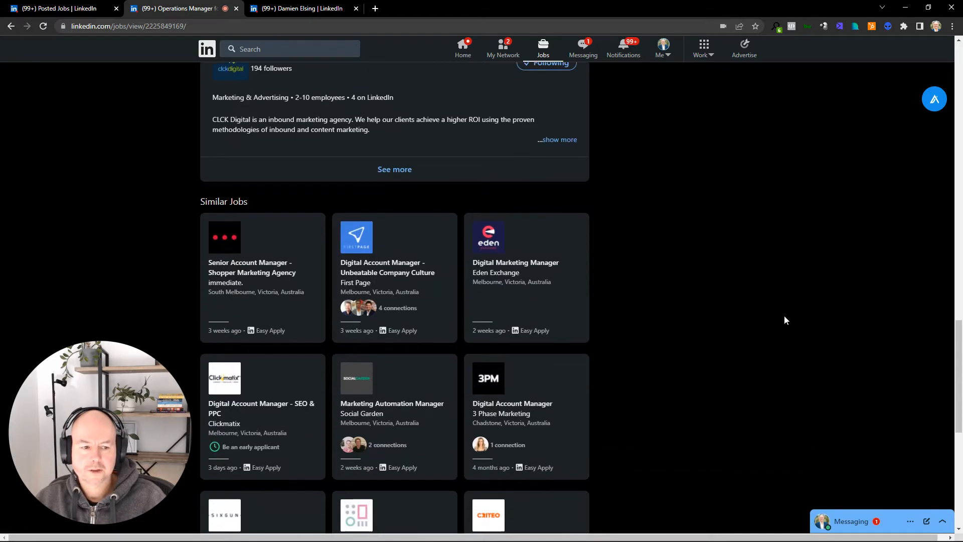
{"action": "left_click_drag", "start_coordinate": [960, 420], "coordinate": [961, 154]}
{"action": "scroll", "coordinate": [664, 252], "scroll_direction": "up", "scroll_amount": 3}
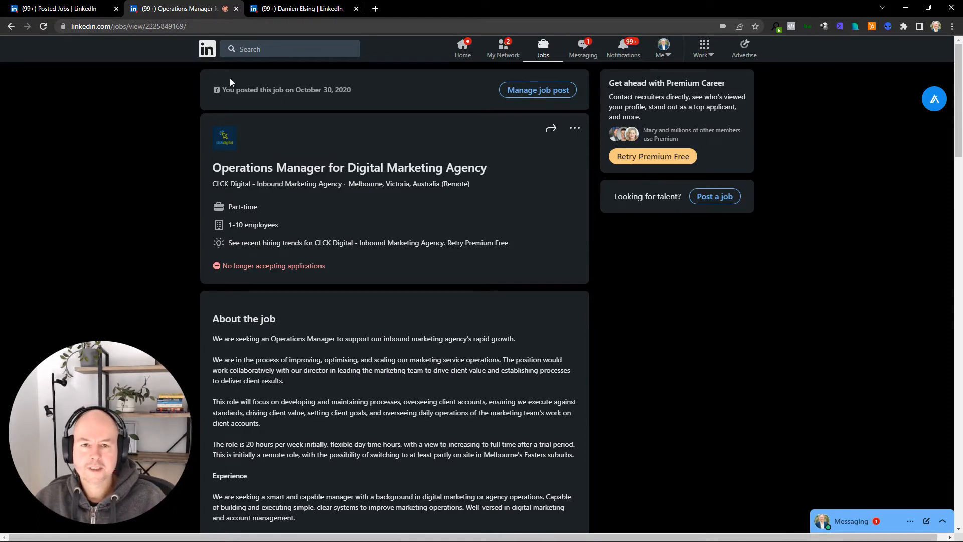
Start a new job post from the LinkedIn profile page and check the form's job title.
{"action": "left_click", "coordinate": [303, 9]}
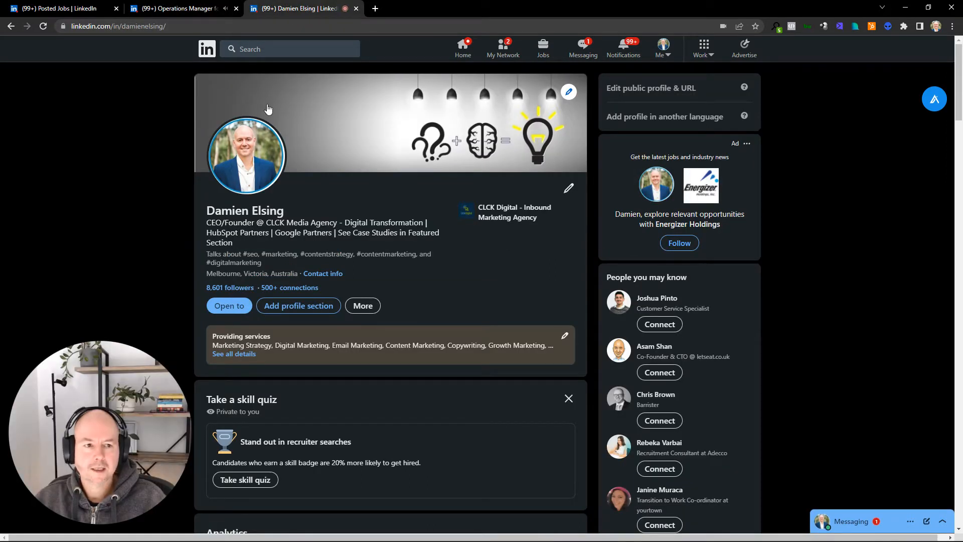
{"action": "left_click", "coordinate": [704, 56]}
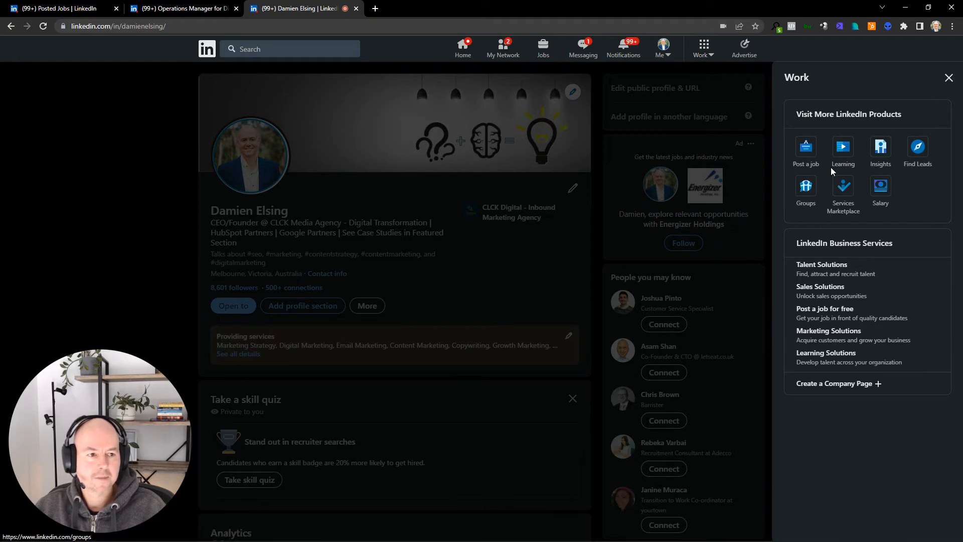
{"action": "left_click", "coordinate": [803, 160]}
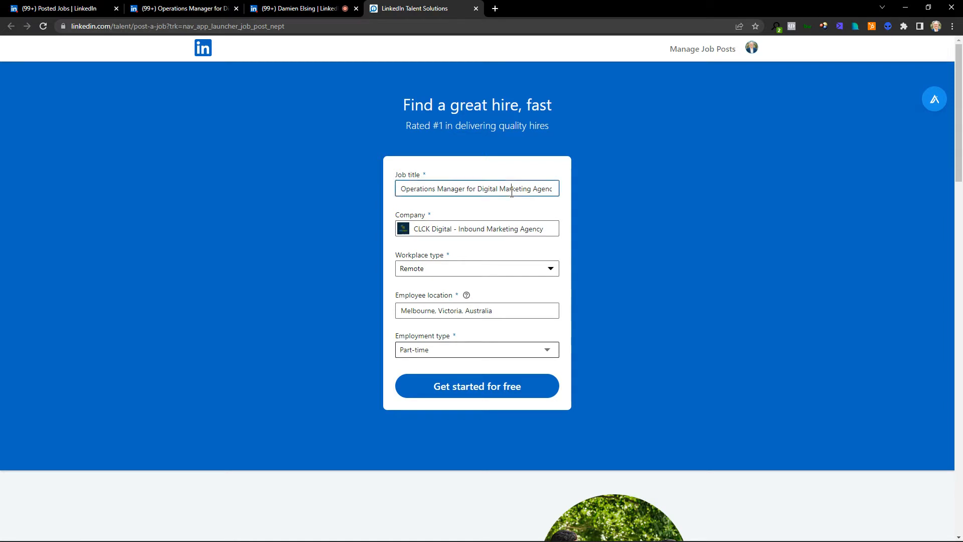
{"action": "triple_click", "coordinate": [495, 193]}
{"action": "left_click", "coordinate": [495, 192]}
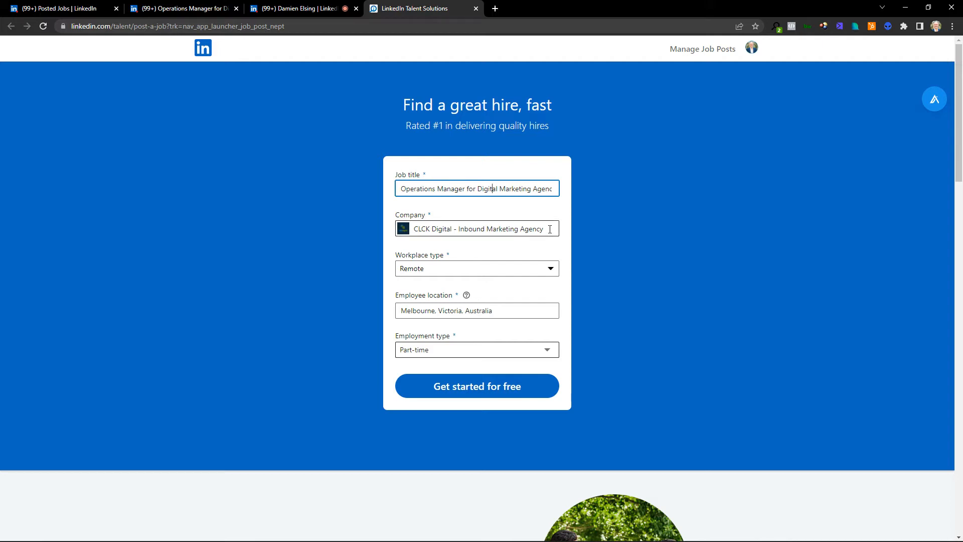
Try Google as the hiring company, and set it back to CLCK Digital - Inbound Marketing Agency.
{"action": "left_click_drag", "start_coordinate": [550, 229], "coordinate": [406, 234]}
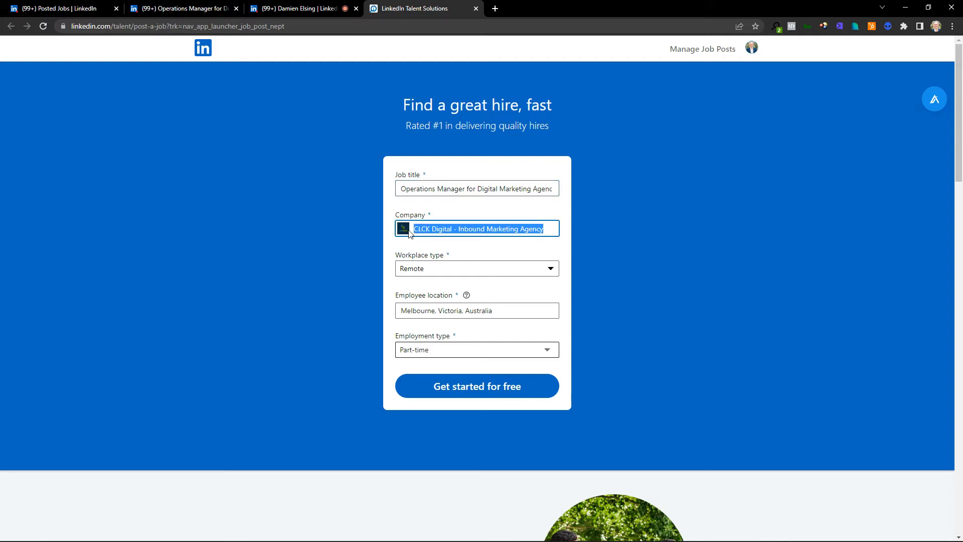
{"action": "type", "text": "google"}
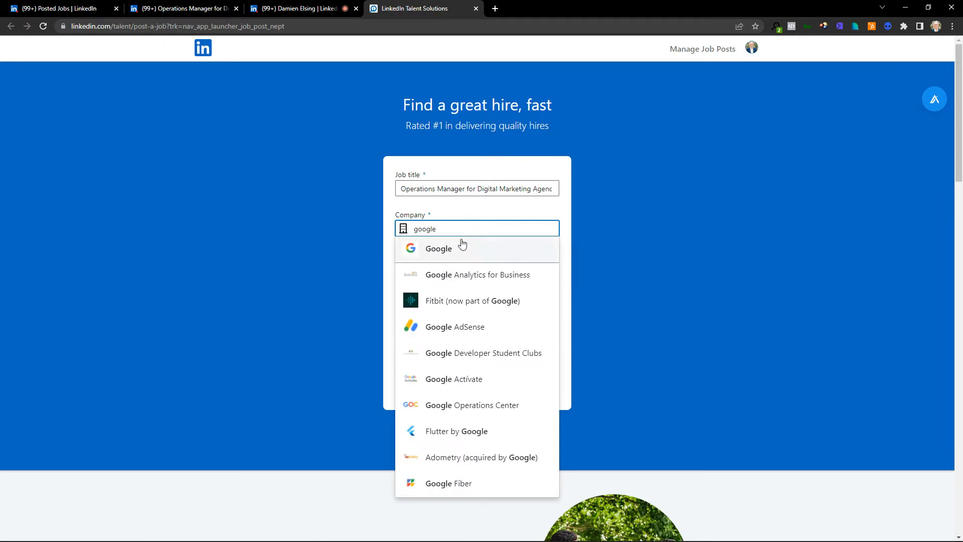
{"action": "left_click", "coordinate": [449, 251]}
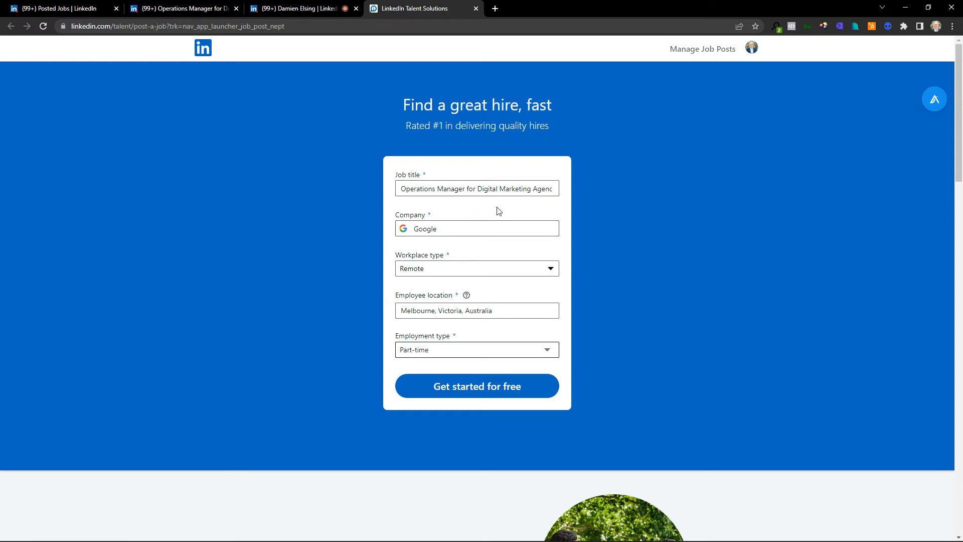
{"action": "left_click", "coordinate": [464, 229]}
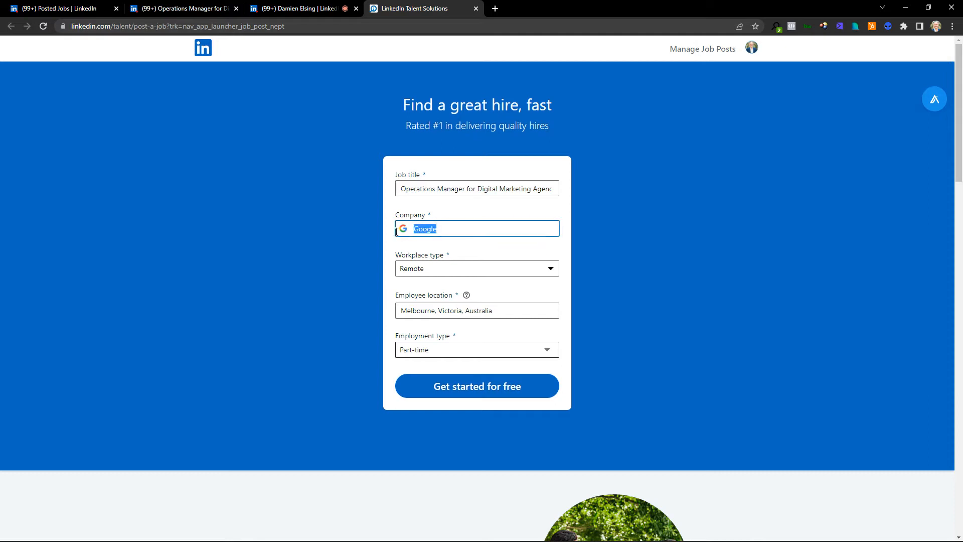
{"action": "type", "text": "clck"}
{"action": "left_click", "coordinate": [446, 248]}
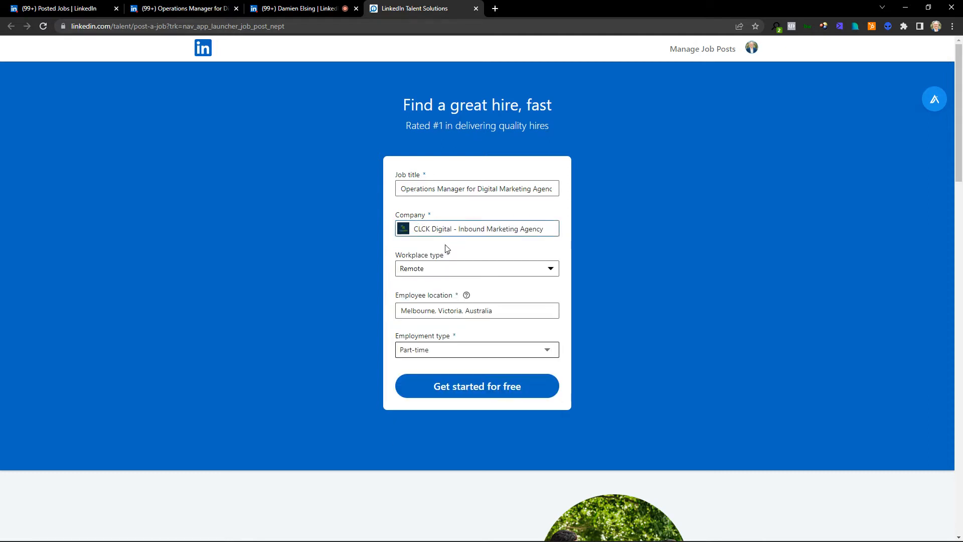
Try Hybrid as the workplace type, and set it back to Remote.
{"action": "left_click", "coordinate": [469, 269]}
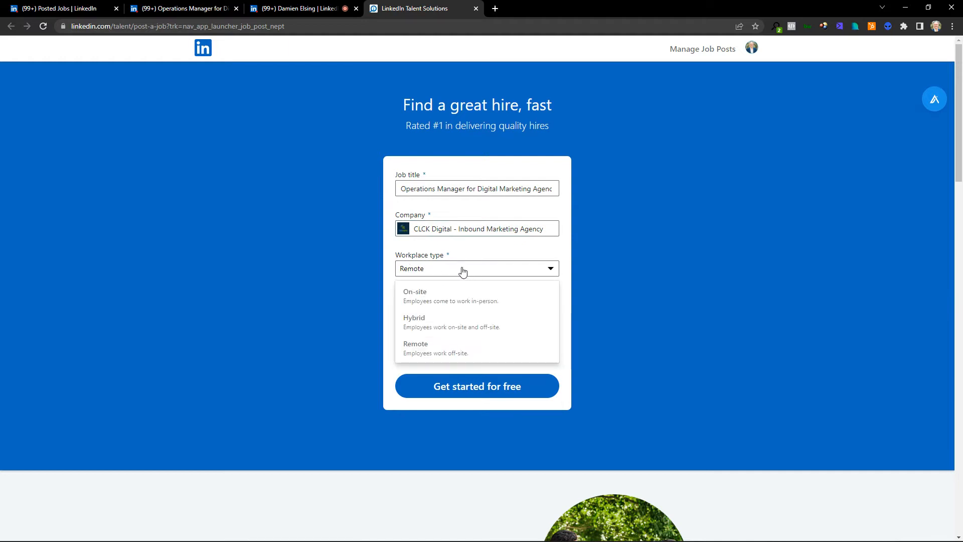
{"action": "left_click", "coordinate": [431, 329]}
{"action": "left_click", "coordinate": [441, 271]}
{"action": "left_click", "coordinate": [433, 349]}
Set the employee location to Australia.
{"action": "left_click", "coordinate": [430, 312]}
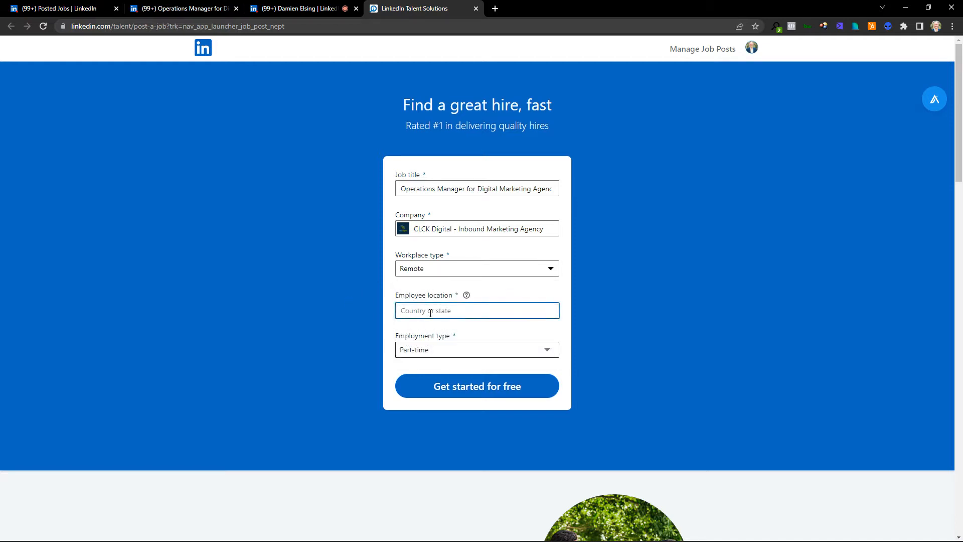
{"action": "type", "text": "Aust"}
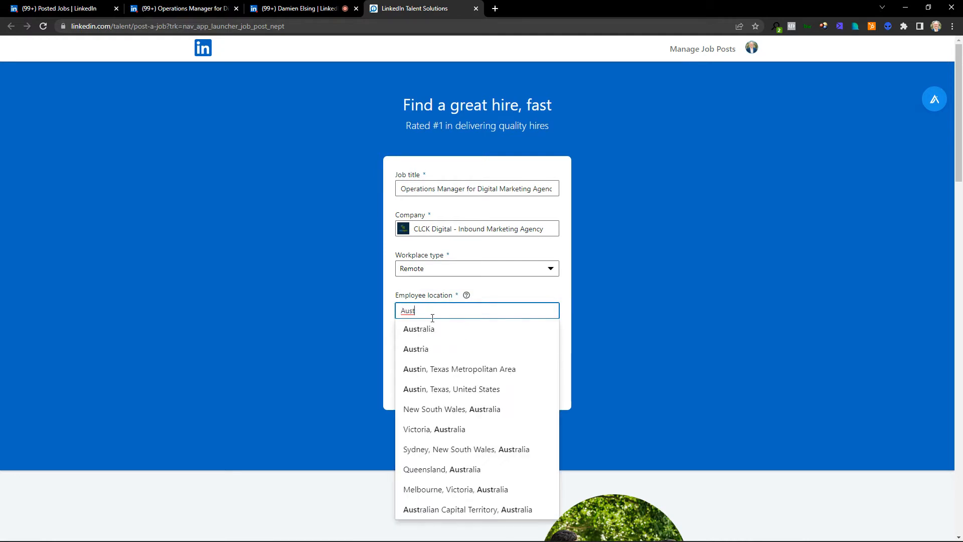
{"action": "left_click", "coordinate": [431, 328]}
Set the employee location to Mulgrave, Victoria, Australia.
{"action": "left_click_drag", "start_coordinate": [431, 311], "coordinate": [389, 308]}
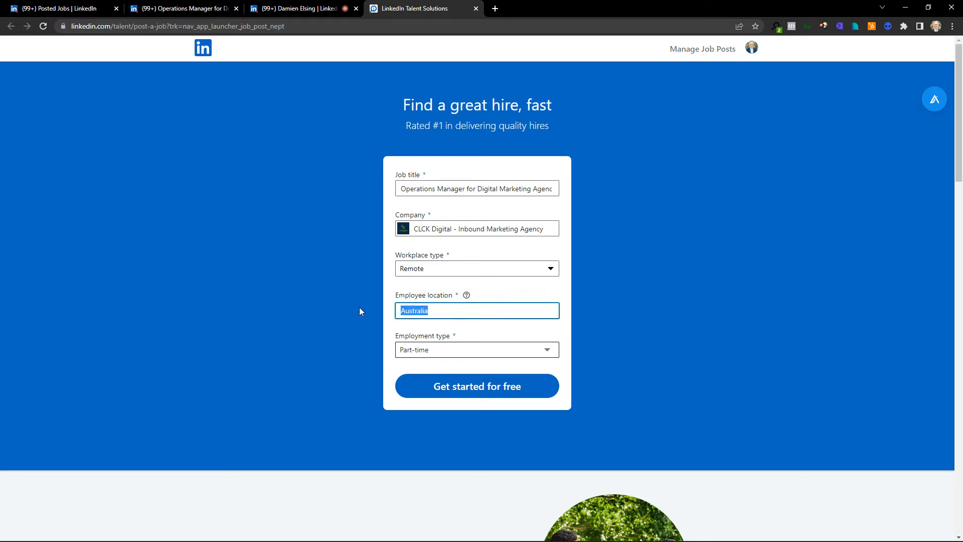
{"action": "type", "text": "Mulgrave, Victoria,"}
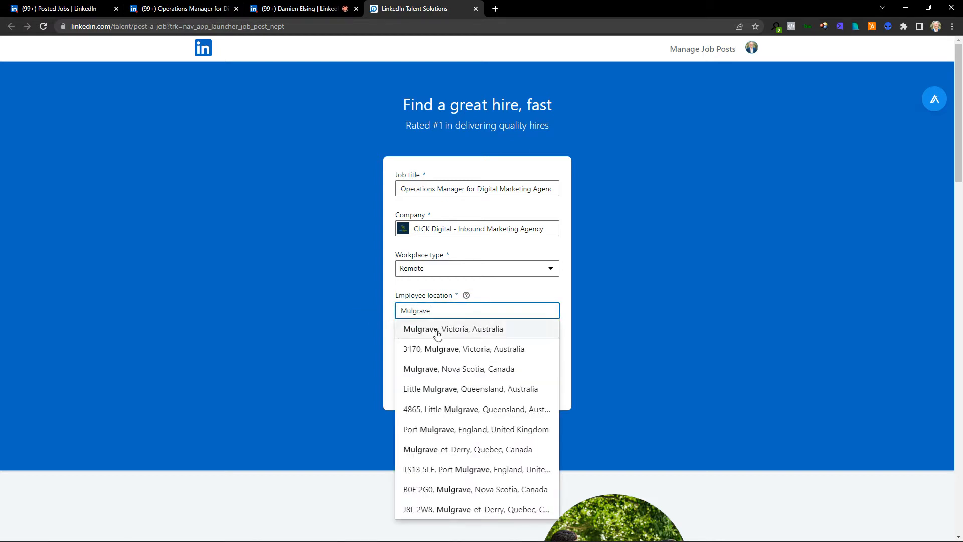
{"action": "left_click", "coordinate": [439, 327]}
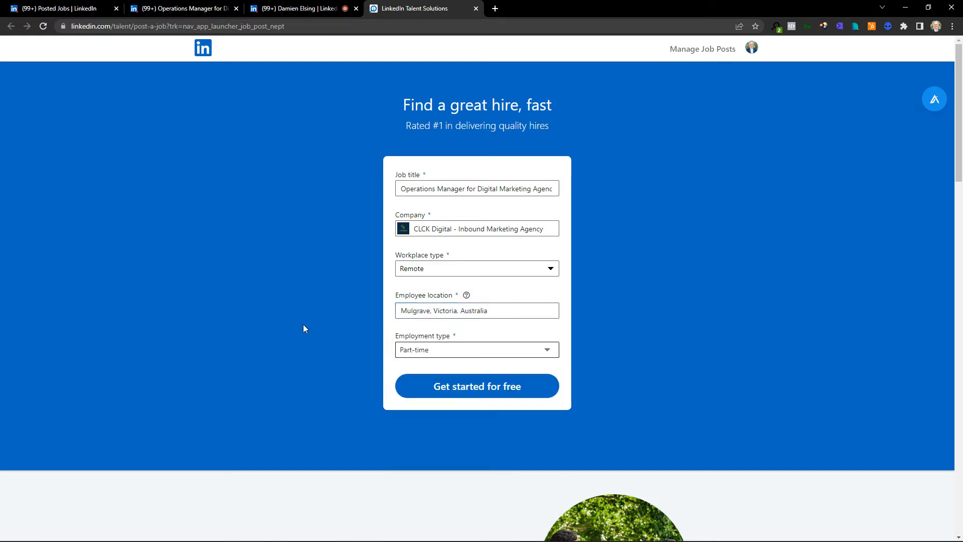
Try Full-time as the employment type, set it back to Part-time, and proceed to the job details.
{"action": "left_click", "coordinate": [474, 350]}
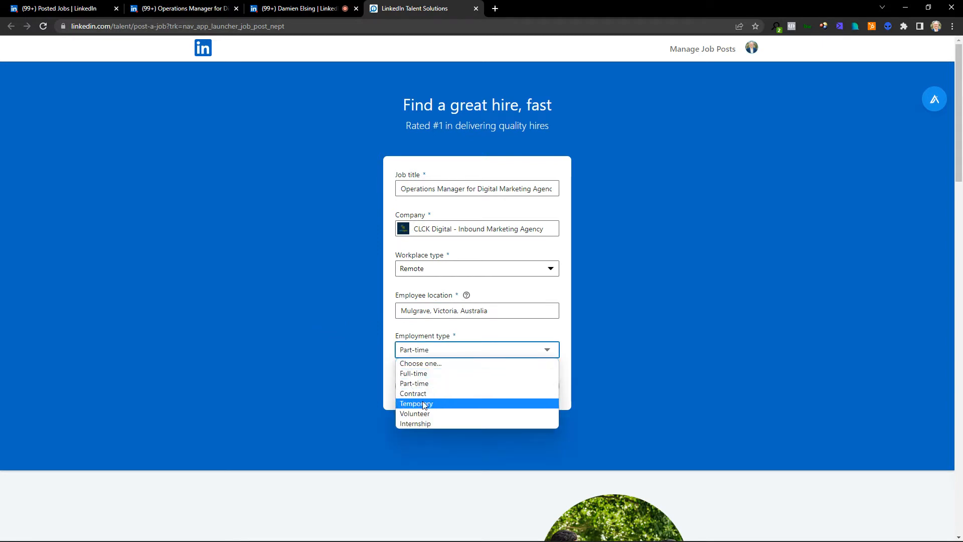
{"action": "left_click", "coordinate": [423, 373]}
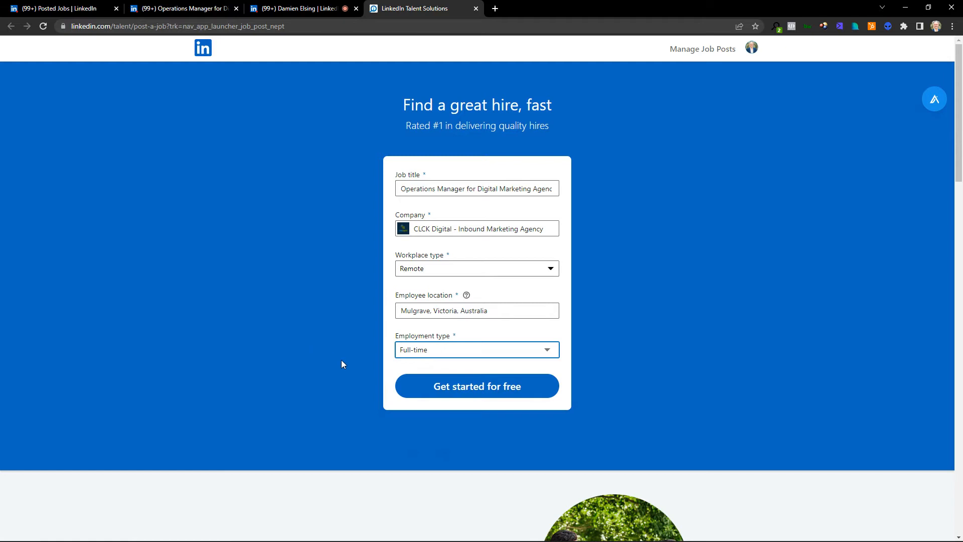
{"action": "left_click", "coordinate": [474, 353]}
{"action": "left_click", "coordinate": [501, 382]}
{"action": "left_click", "coordinate": [438, 386]}
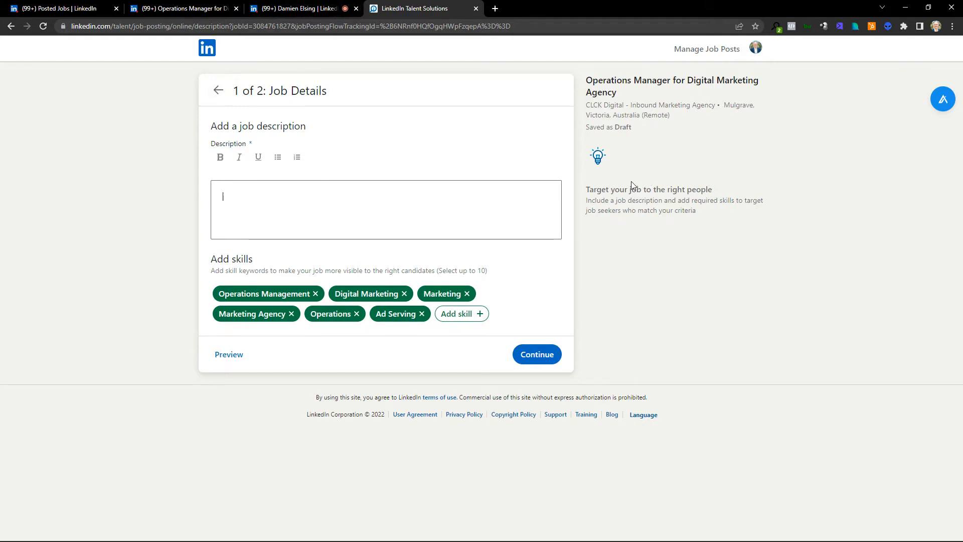
Copy the full job description from the closed Operations Manager post and paste it into the new post's description field.
{"action": "left_click", "coordinate": [281, 8]}
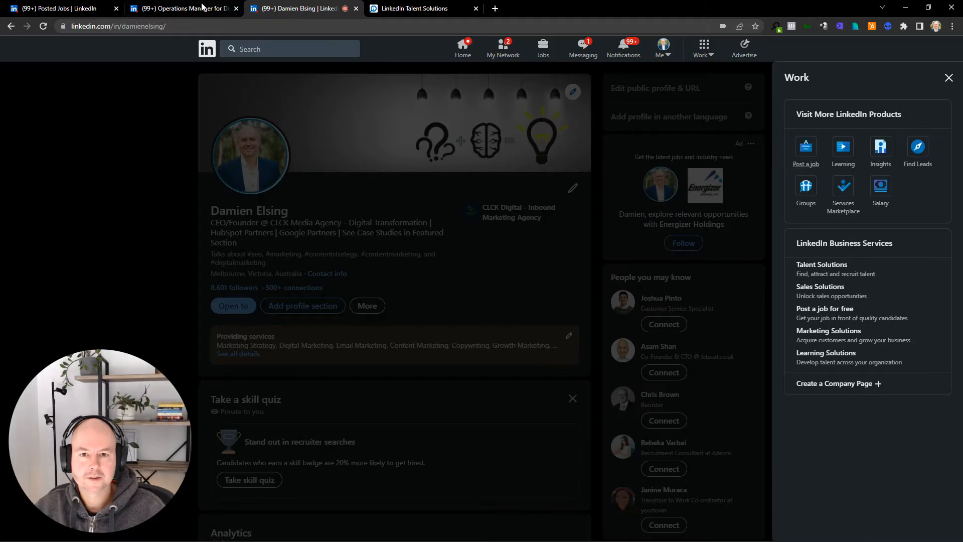
{"action": "left_click", "coordinate": [243, 7]}
{"action": "scroll", "coordinate": [247, 183], "scroll_direction": "down", "scroll_amount": 5}
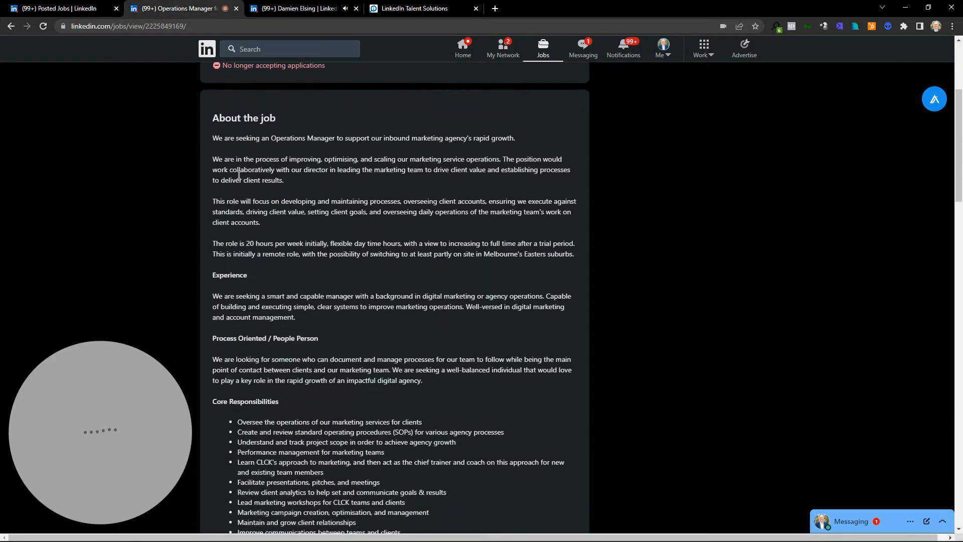
{"action": "left_click_drag", "start_coordinate": [211, 136], "coordinate": [480, 375]}
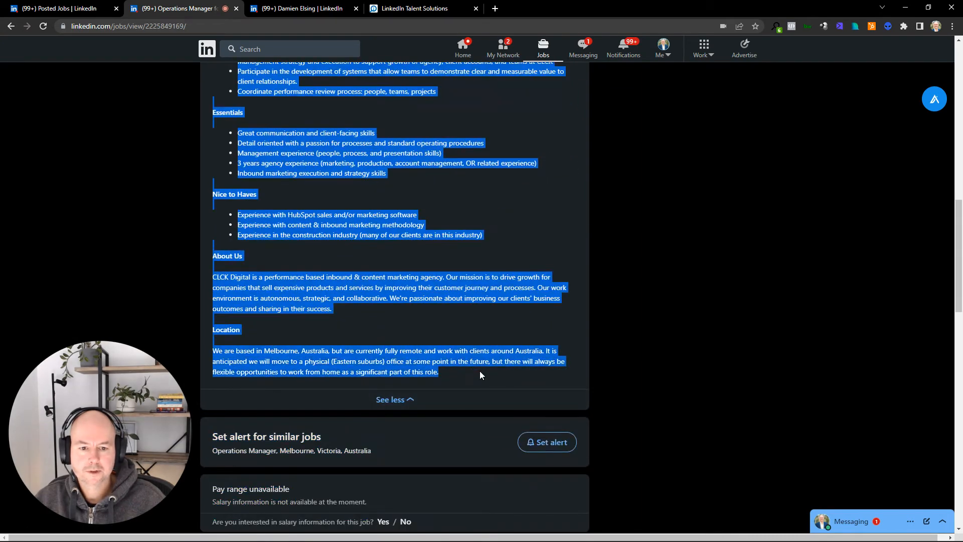
{"action": "left_click", "coordinate": [415, 8]}
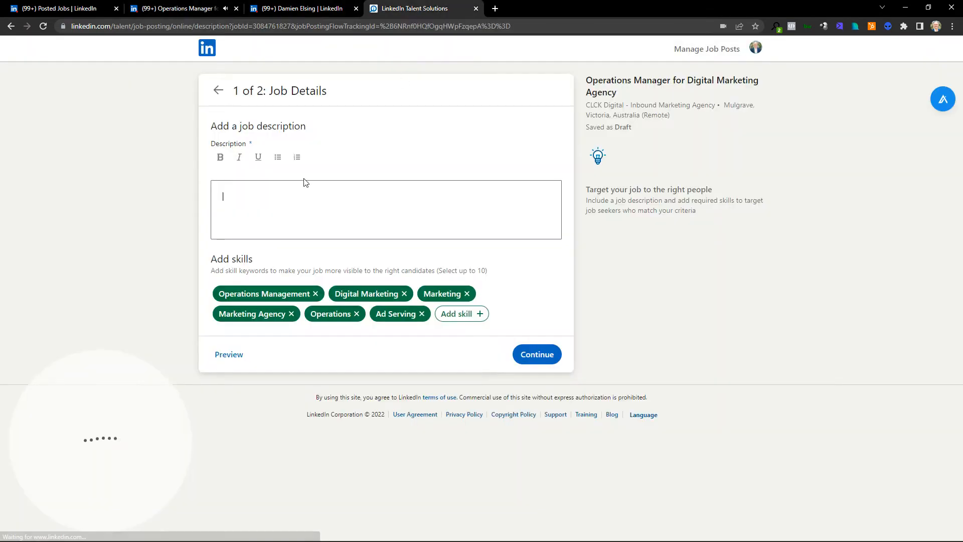
{"action": "key", "text": "ctrl+v"}
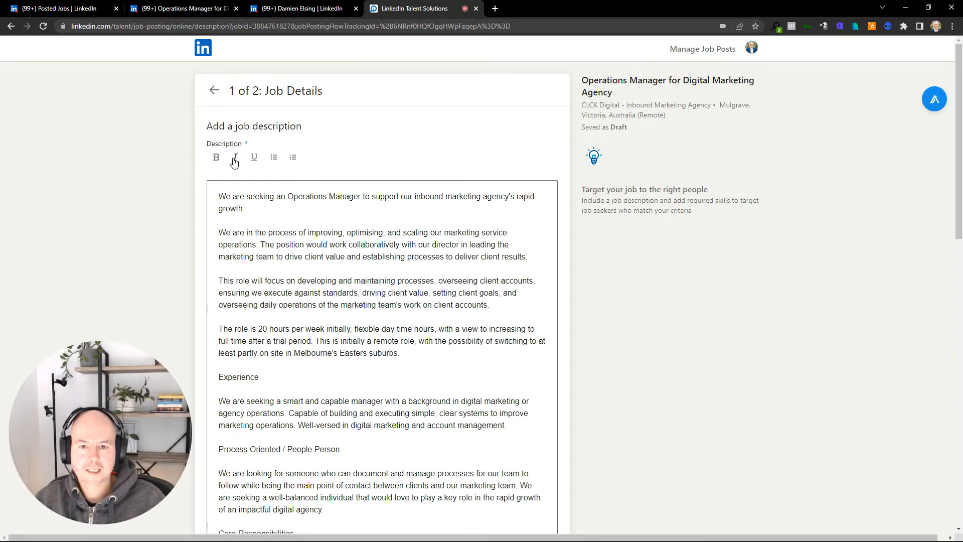
Bold the Experience, Process Oriented / People Person and Core Responsibilities headings in the job description.
{"action": "scroll", "coordinate": [326, 229], "scroll_direction": "down", "scroll_amount": 2}
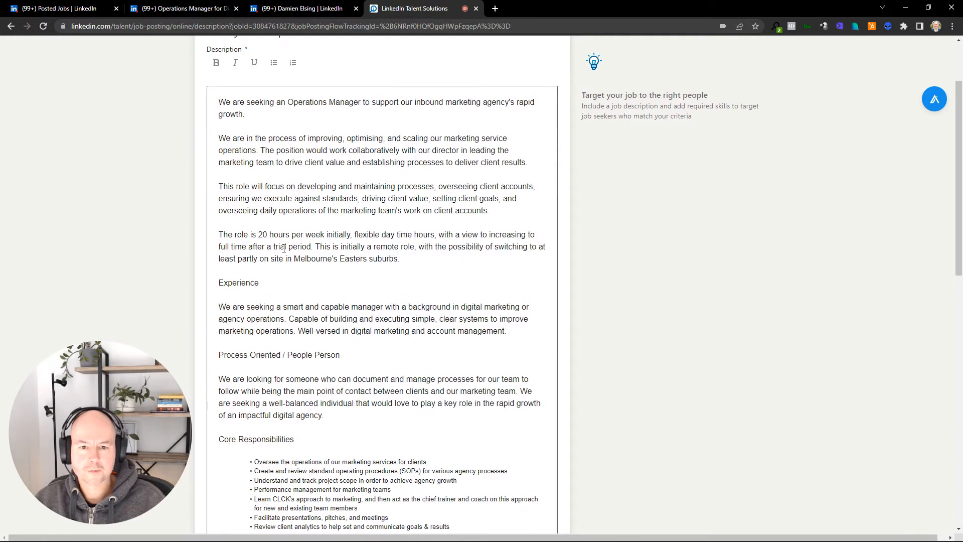
{"action": "scroll", "coordinate": [316, 231], "scroll_direction": "up", "scroll_amount": 2}
{"action": "scroll", "coordinate": [301, 235], "scroll_direction": "down", "scroll_amount": 2}
{"action": "scroll", "coordinate": [282, 234], "scroll_direction": "up", "scroll_amount": 1}
{"action": "left_click_drag", "start_coordinate": [274, 330], "coordinate": [205, 331]}
{"action": "key", "text": "ctrl+b"}
{"action": "scroll", "coordinate": [303, 323], "scroll_direction": "down", "scroll_amount": 2}
{"action": "scroll", "coordinate": [290, 422], "scroll_direction": "down", "scroll_amount": 1}
{"action": "left_click_drag", "start_coordinate": [297, 333], "coordinate": [214, 331]}
{"action": "key", "text": "ctrl+b"}
{"action": "left_click_drag", "start_coordinate": [348, 248], "coordinate": [217, 248]}
{"action": "key", "text": "ctrl+b"}
{"action": "left_click", "coordinate": [316, 262]}
Bold the Essentials, Nice to Haves, About Us and Location headings in the job description.
{"action": "scroll", "coordinate": [315, 271], "scroll_direction": "down", "scroll_amount": 5}
{"action": "left_click_drag", "start_coordinate": [282, 296], "coordinate": [216, 295]}
{"action": "key", "text": "ctrl+b"}
{"action": "left_click_drag", "start_coordinate": [270, 376], "coordinate": [217, 381]}
{"action": "left_click", "coordinate": [220, 379]}
{"action": "triple_click", "coordinate": [226, 380]}
{"action": "key", "text": "ctrl+b"}
{"action": "triple_click", "coordinate": [234, 436]}
{"action": "key", "text": "ctrl+b"}
{"action": "scroll", "coordinate": [233, 436], "scroll_direction": "down", "scroll_amount": 4}
{"action": "triple_click", "coordinate": [238, 335]}
{"action": "key", "text": "ctrl+b"}
{"action": "scroll", "coordinate": [301, 341], "scroll_direction": "down", "scroll_amount": 2}
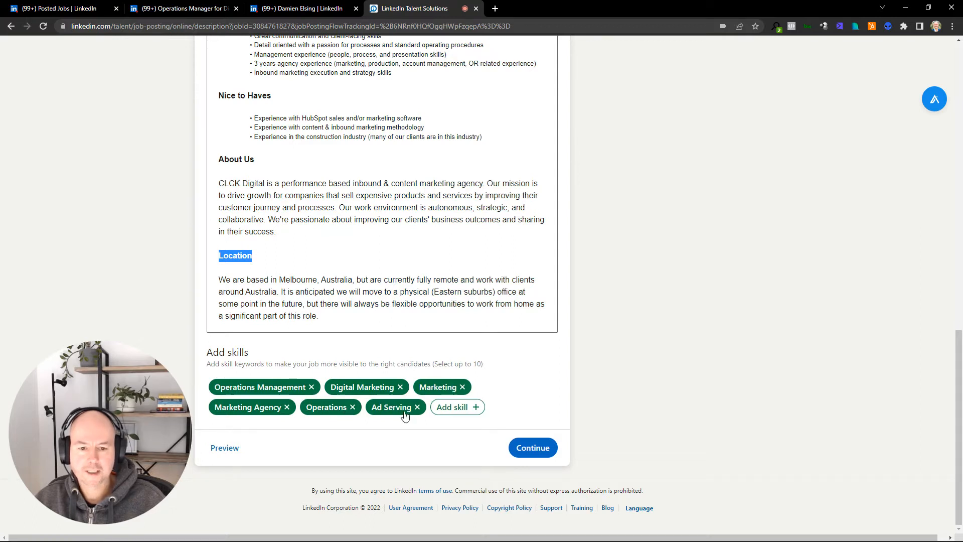
Add Advertising to the job post's skill keywords.
{"action": "left_click", "coordinate": [467, 409]}
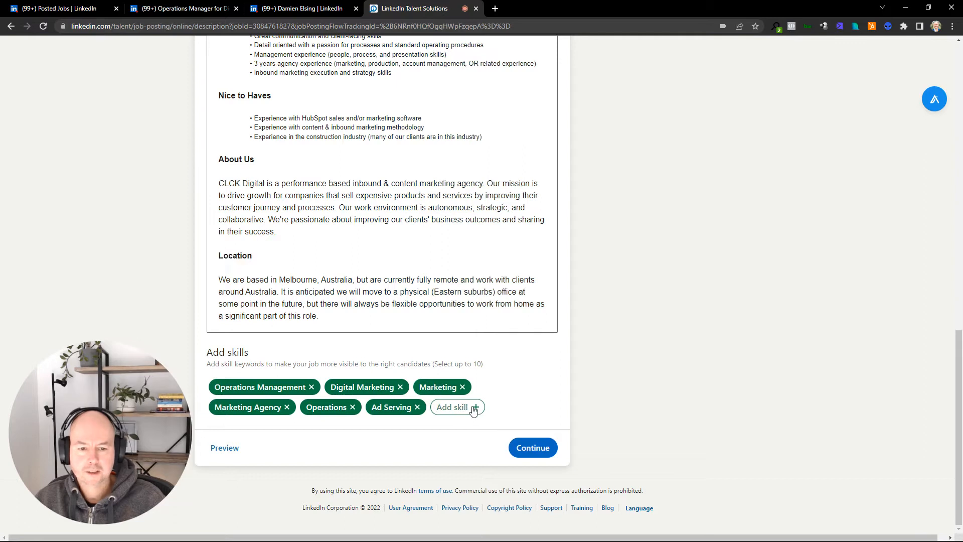
{"action": "left_click", "coordinate": [458, 410]}
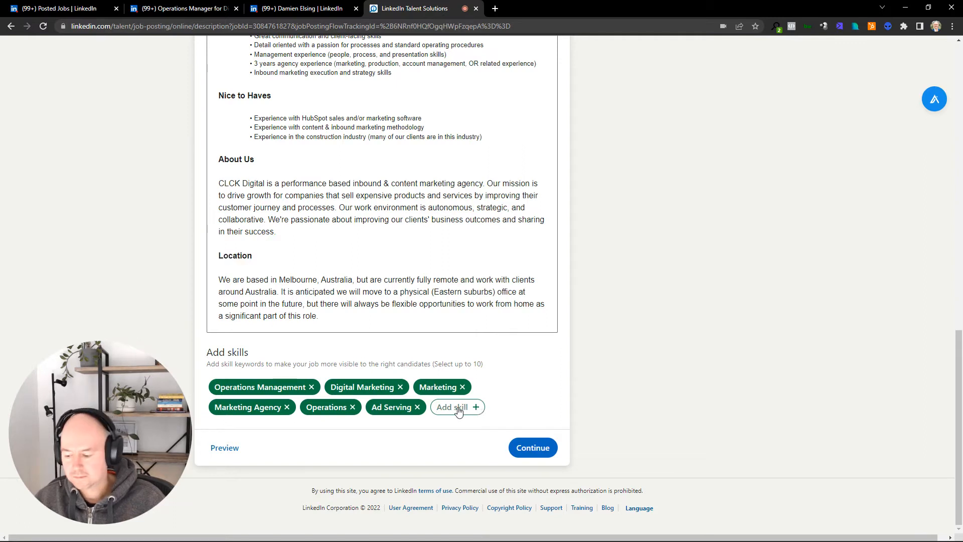
{"action": "type", "text": "advert"}
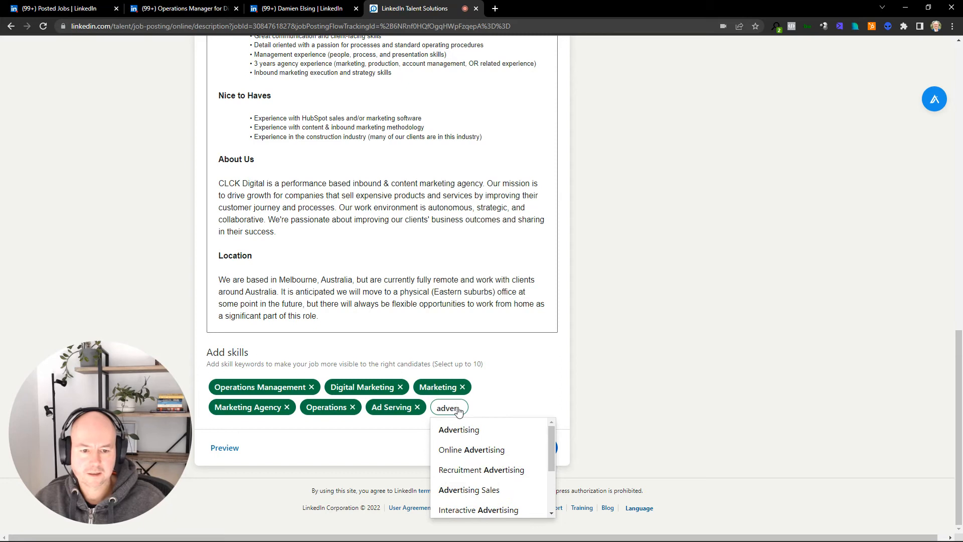
{"action": "left_click", "coordinate": [480, 432]}
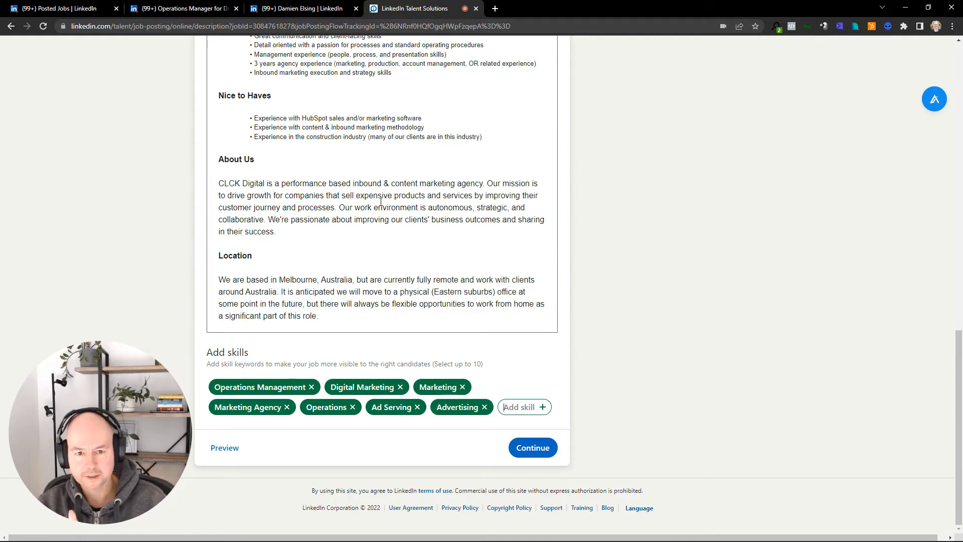
Remove the Ad Serving and Advertising skills, and proceed to the applicant options.
{"action": "scroll", "coordinate": [384, 241], "scroll_direction": "up", "scroll_amount": 3}
{"action": "scroll", "coordinate": [384, 241], "scroll_direction": "up", "scroll_amount": 4}
{"action": "scroll", "coordinate": [387, 233], "scroll_direction": "down", "scroll_amount": 7}
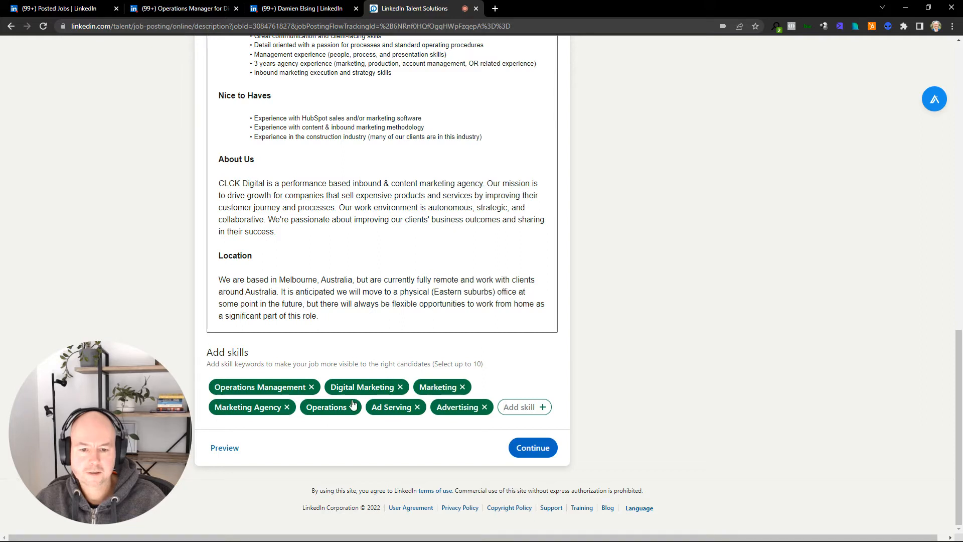
{"action": "left_click", "coordinate": [417, 407]}
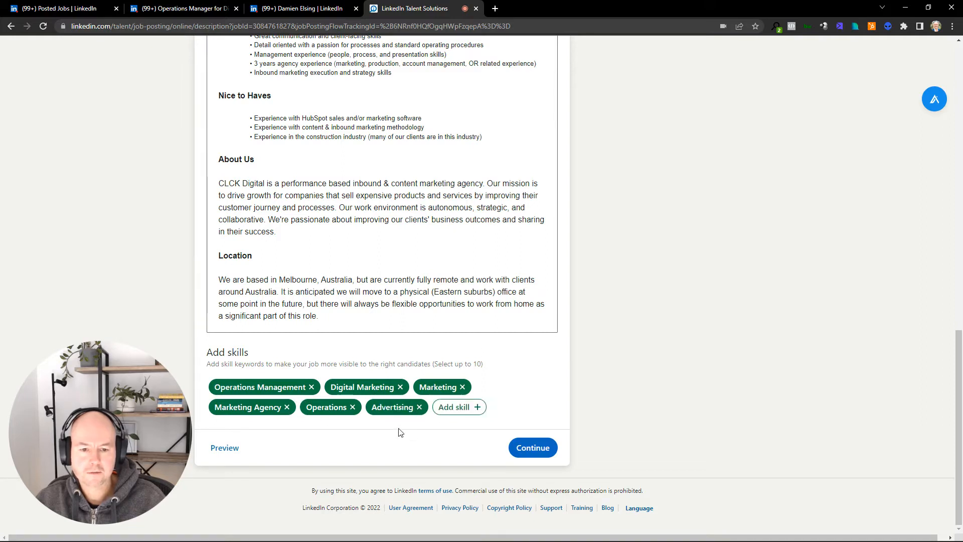
{"action": "left_click", "coordinate": [418, 408]}
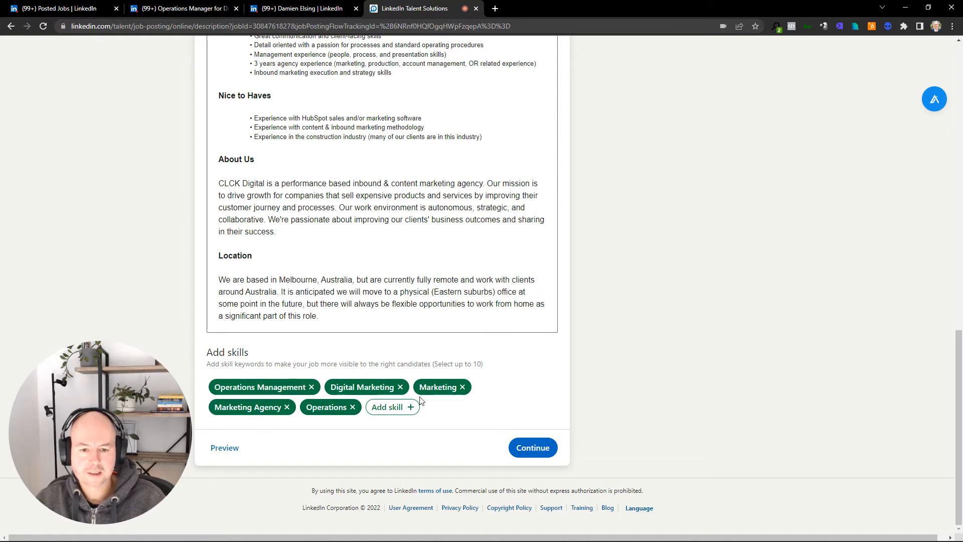
{"action": "left_click", "coordinate": [532, 447]}
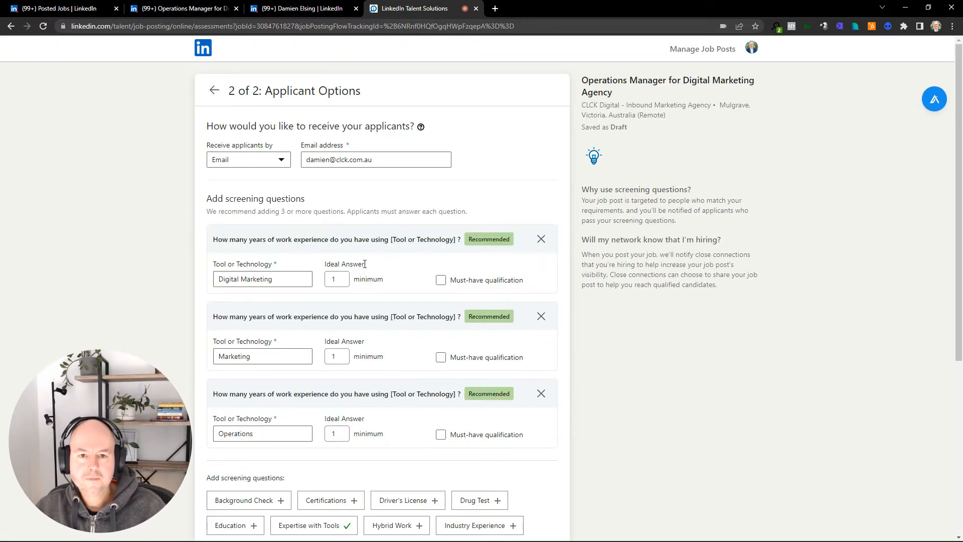
Try External Website as the way to receive applicants, and set it back to Email.
{"action": "left_click", "coordinate": [273, 164]}
{"action": "left_click", "coordinate": [273, 164]}
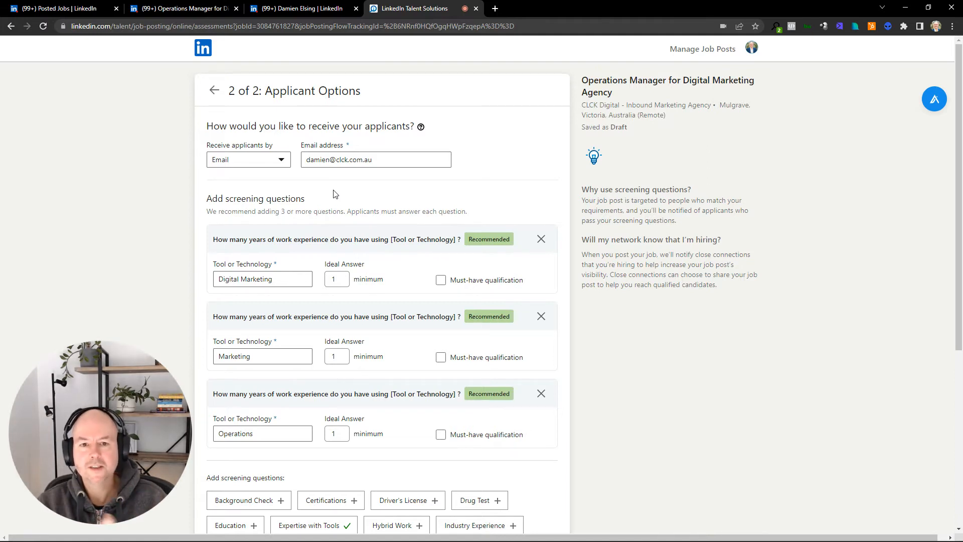
{"action": "left_click", "coordinate": [266, 160]}
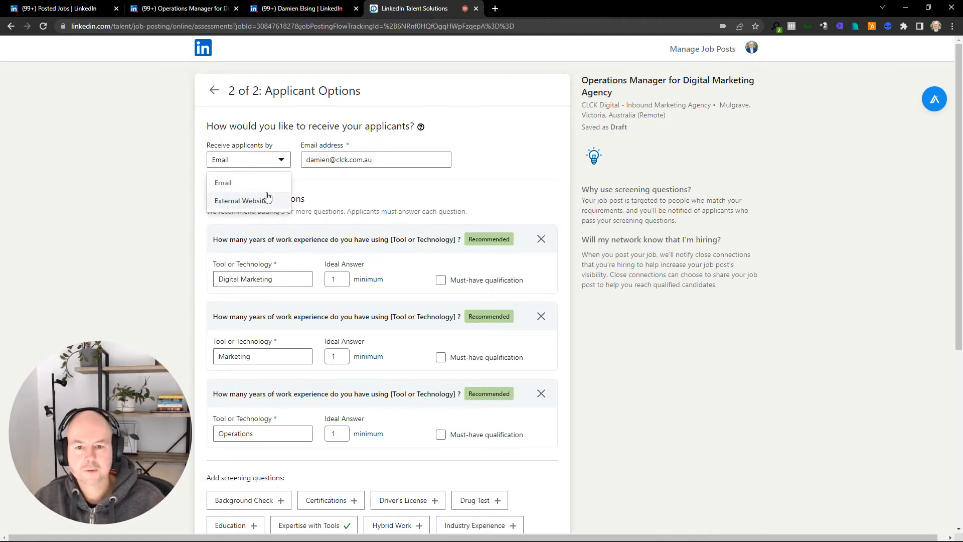
{"action": "left_click", "coordinate": [291, 201]}
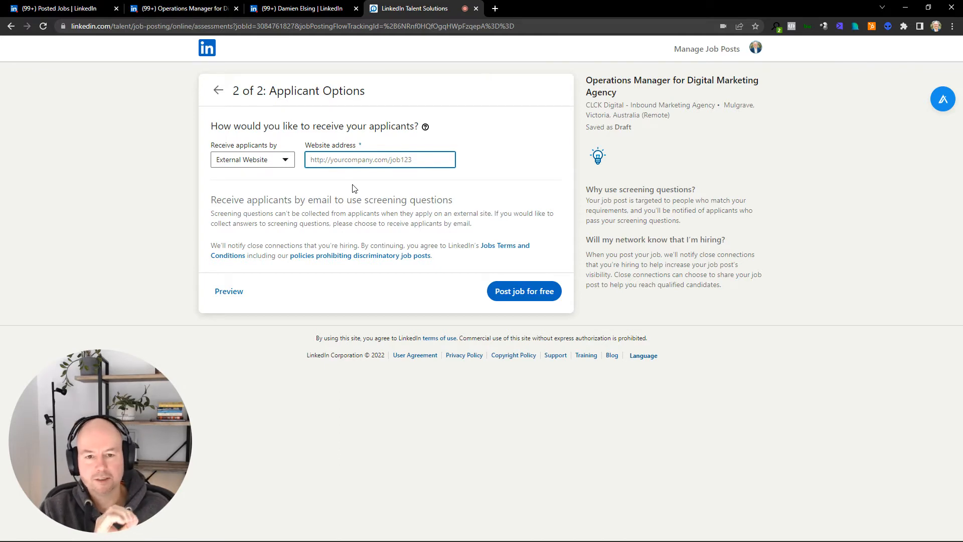
{"action": "left_click", "coordinate": [277, 161]}
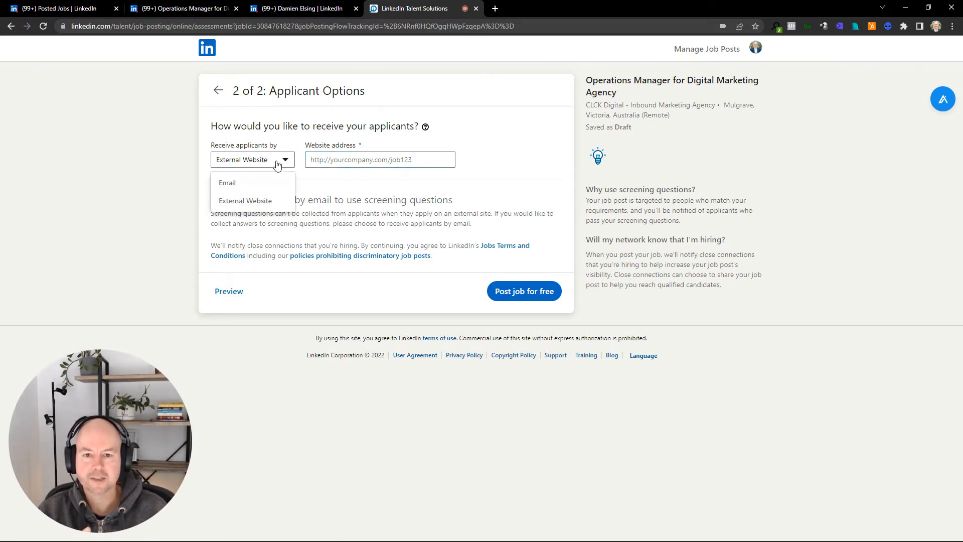
{"action": "left_click", "coordinate": [230, 181]}
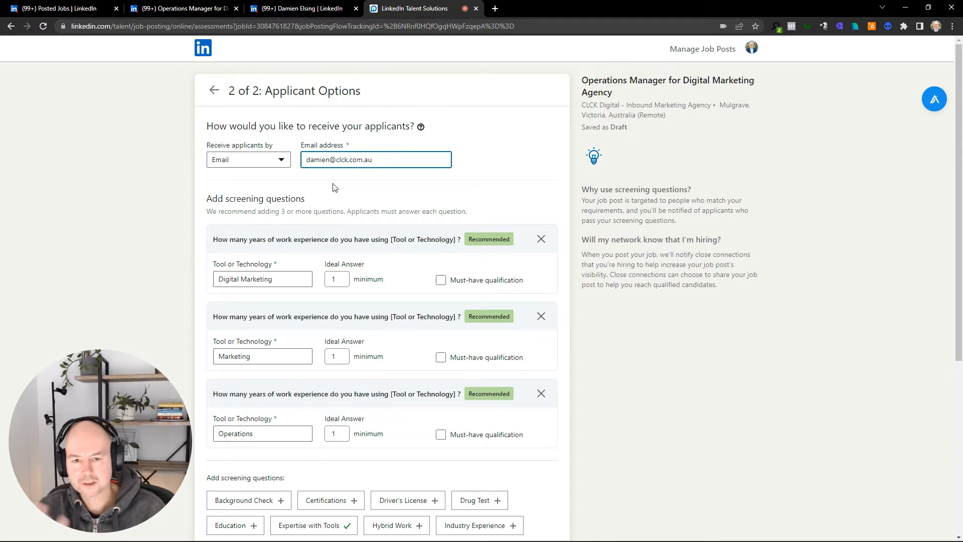
{"action": "left_click", "coordinate": [273, 162]}
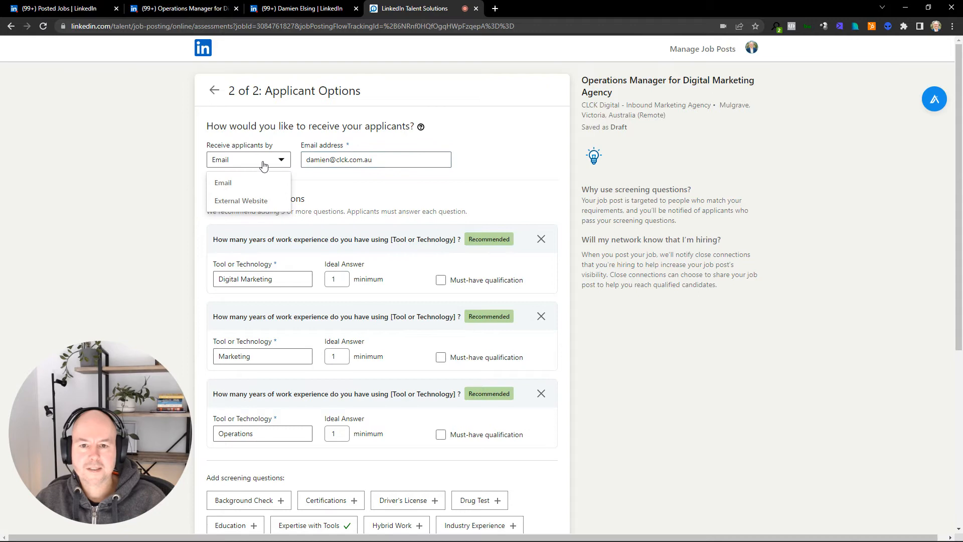
{"action": "left_click", "coordinate": [257, 199]}
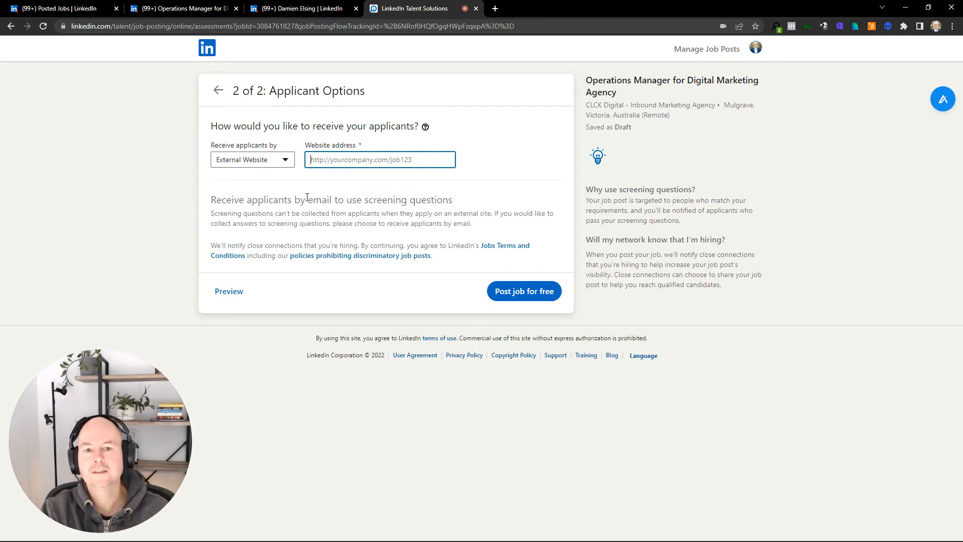
{"action": "left_click", "coordinate": [279, 160]}
{"action": "left_click", "coordinate": [239, 181]}
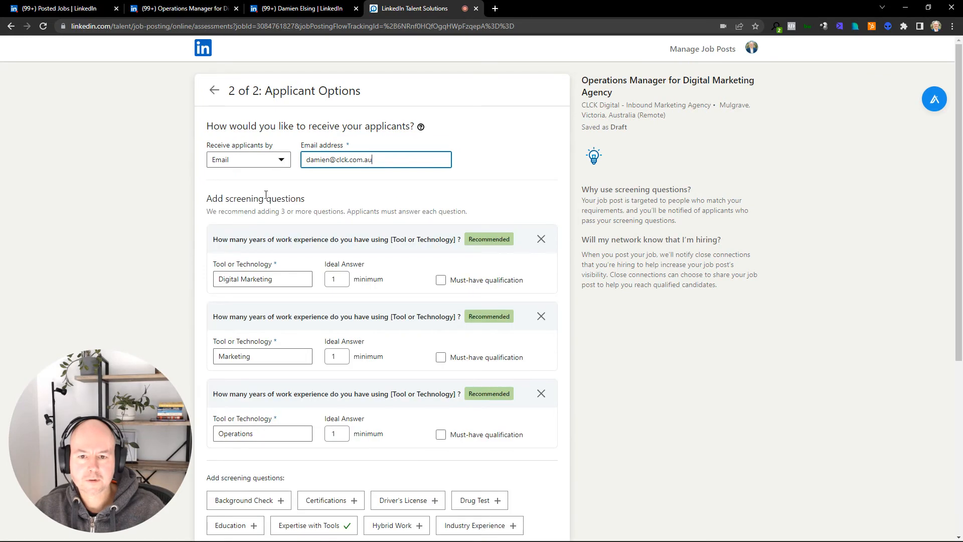
Add the Urgent Hiring Need and Onsite Work screening questions without making either a must-have qualification.
{"action": "scroll", "coordinate": [246, 221], "scroll_direction": "down", "scroll_amount": 2}
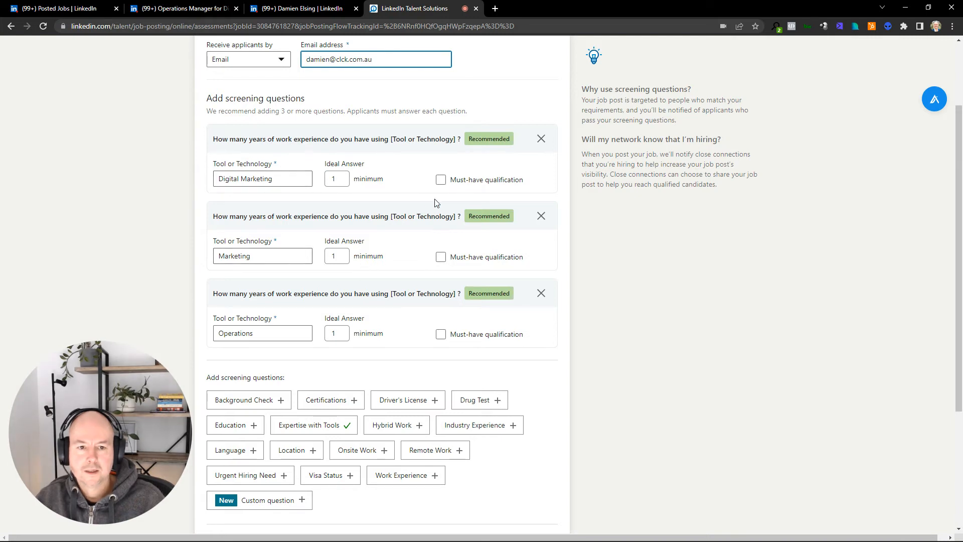
{"action": "scroll", "coordinate": [436, 213], "scroll_direction": "up", "scroll_amount": 1}
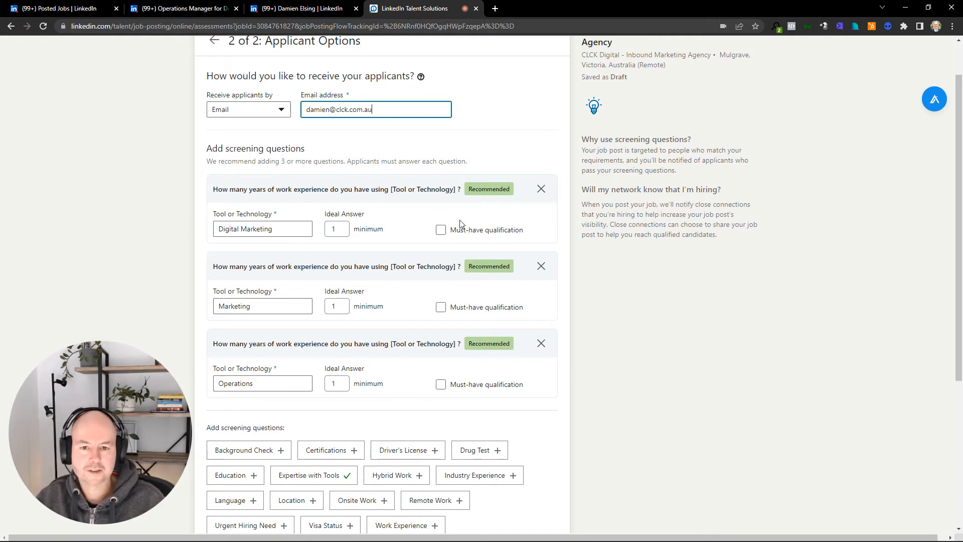
{"action": "scroll", "coordinate": [428, 231], "scroll_direction": "down", "scroll_amount": 2}
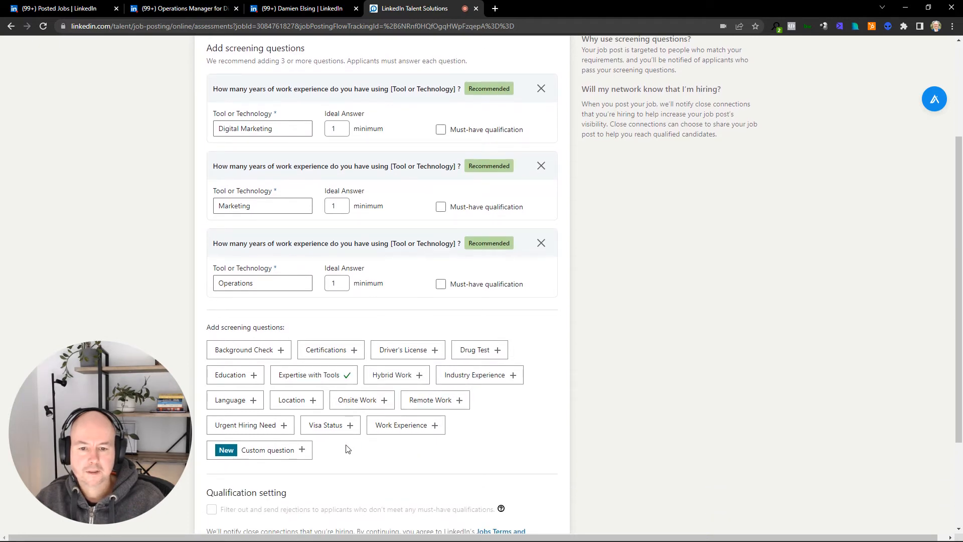
{"action": "left_click", "coordinate": [282, 425]}
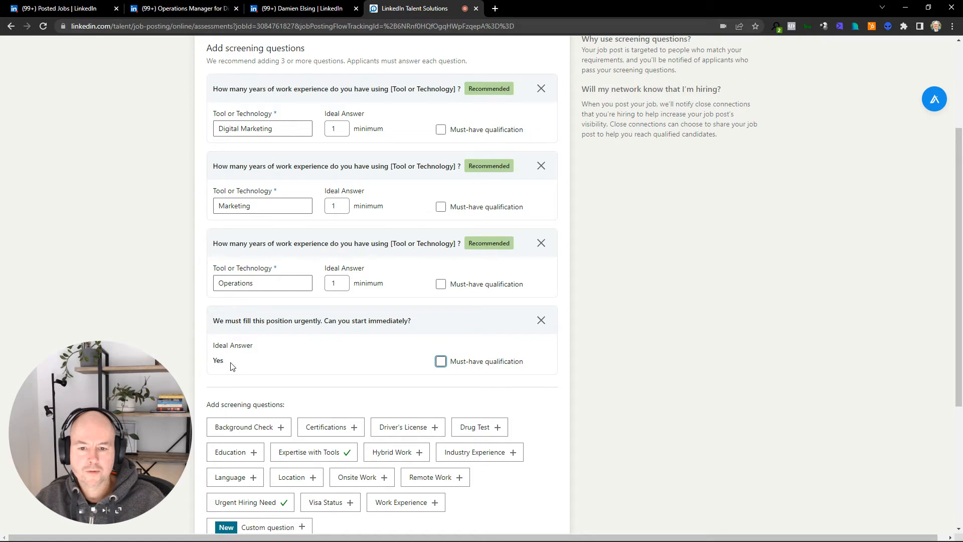
{"action": "left_click", "coordinate": [440, 361]}
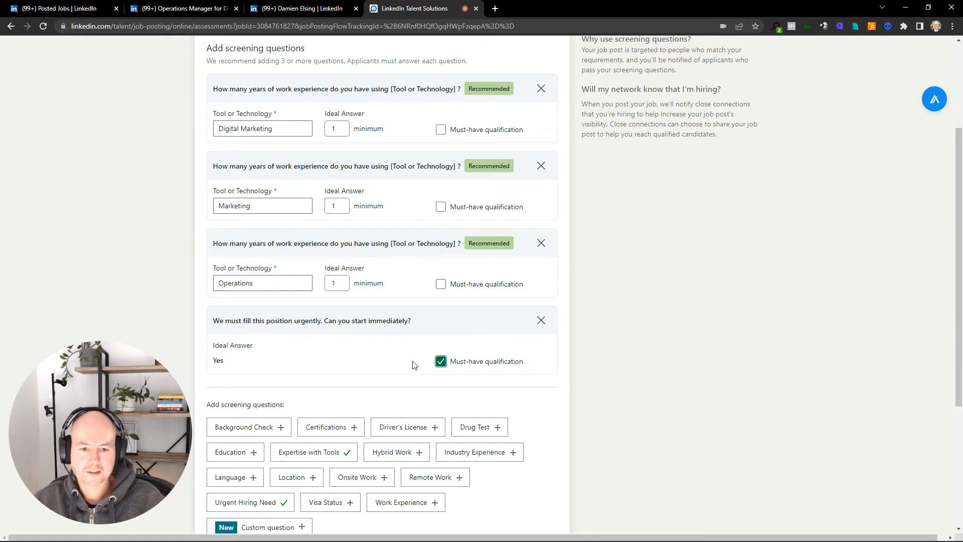
{"action": "left_click", "coordinate": [440, 362]}
{"action": "scroll", "coordinate": [441, 381], "scroll_direction": "down", "scroll_amount": 1}
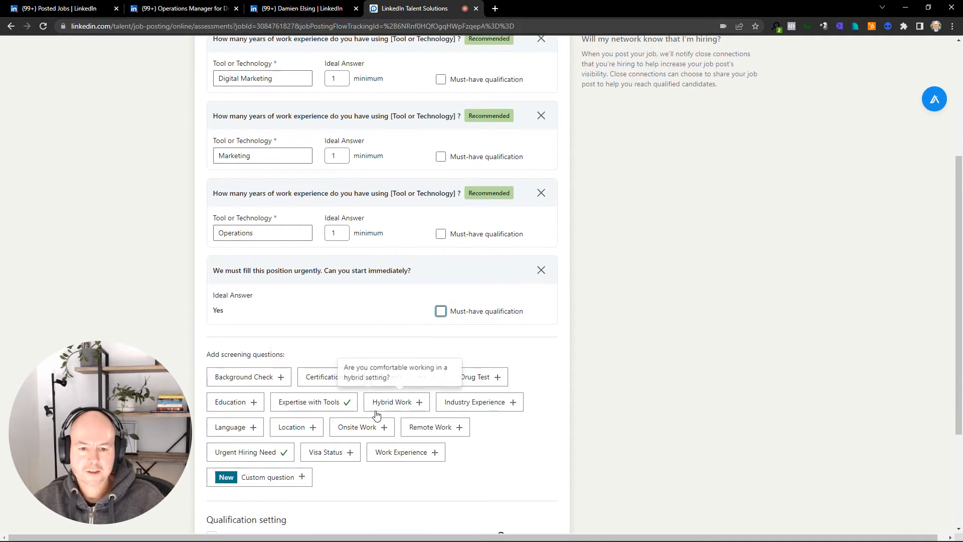
{"action": "left_click", "coordinate": [383, 427]}
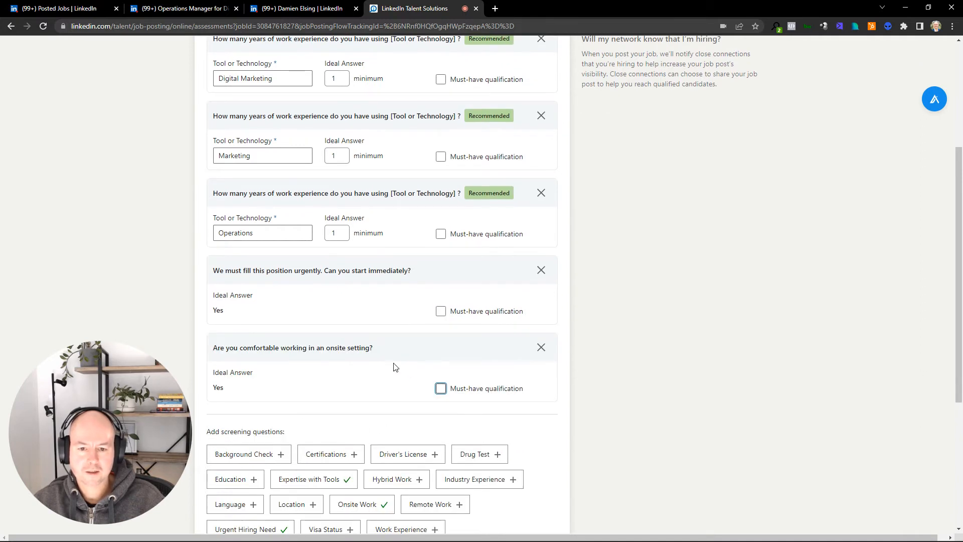
Add a blank custom screening question and set its response type to Numeric.
{"action": "scroll", "coordinate": [357, 356], "scroll_direction": "down", "scroll_amount": 2}
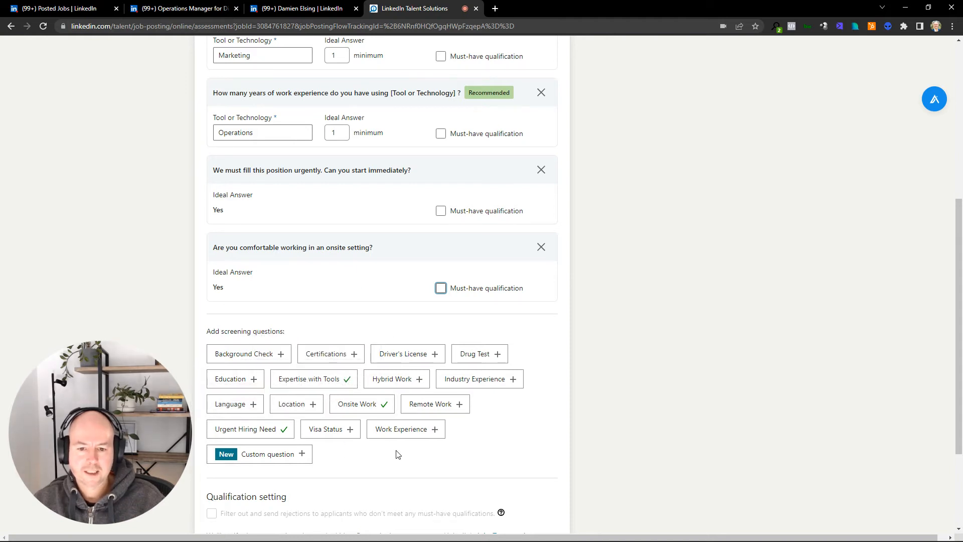
{"action": "scroll", "coordinate": [399, 451], "scroll_direction": "down", "scroll_amount": 1}
{"action": "left_click", "coordinate": [277, 405]}
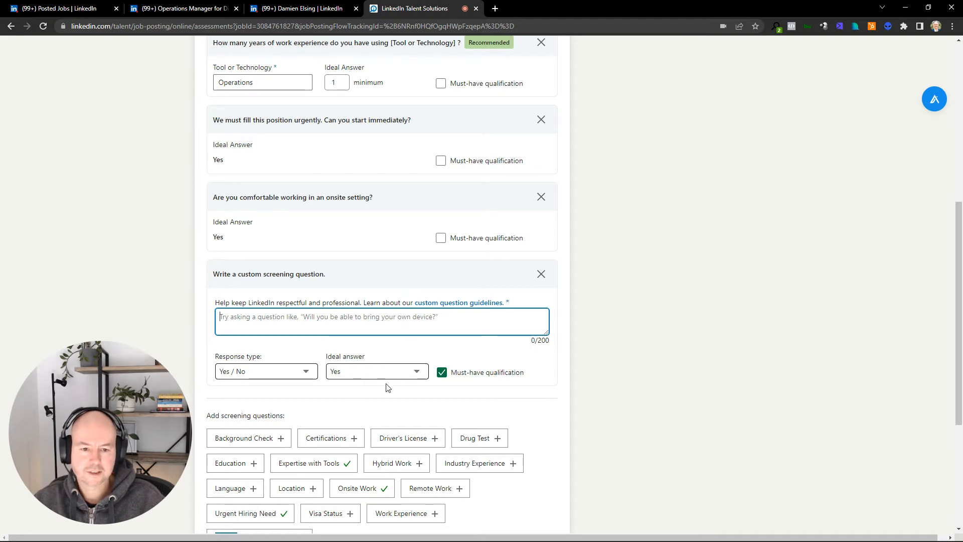
{"action": "left_click", "coordinate": [288, 372]}
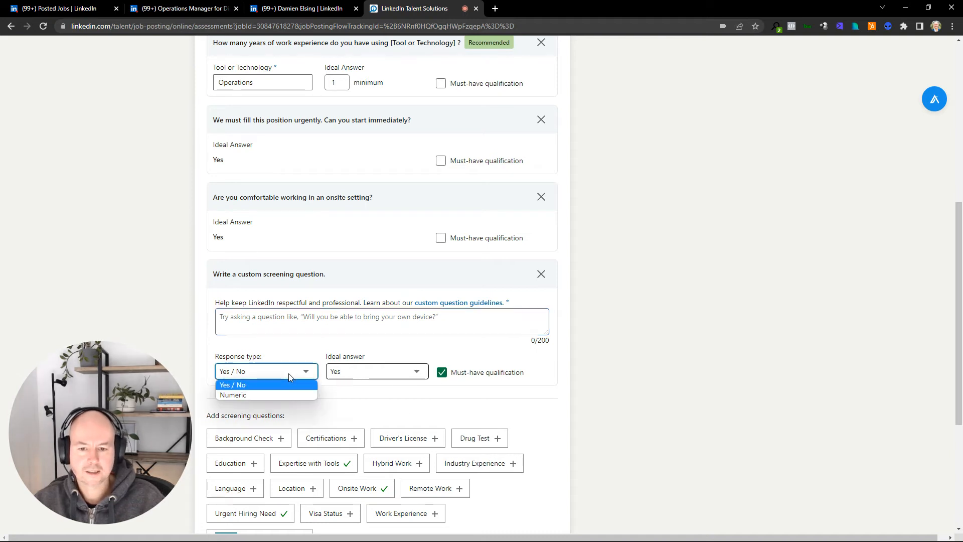
{"action": "left_click", "coordinate": [271, 394]}
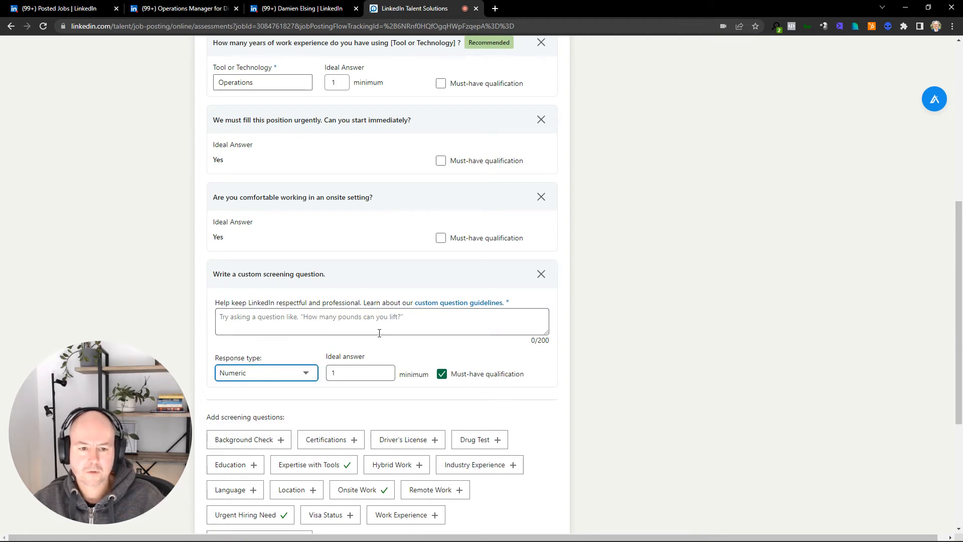
{"action": "scroll", "coordinate": [432, 338], "scroll_direction": "down", "scroll_amount": 3}
{"action": "scroll", "coordinate": [432, 340], "scroll_direction": "down", "scroll_amount": 2}
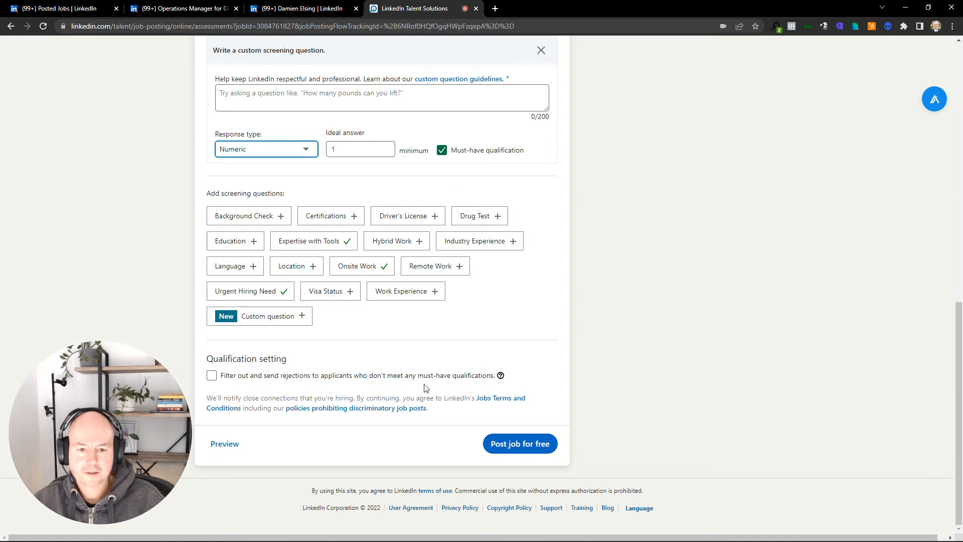
Remove the blank custom question, the Urgent Hiring Need question and the Onsite Work question from the screening questions.
{"action": "mouse_move", "coordinate": [501, 378]}
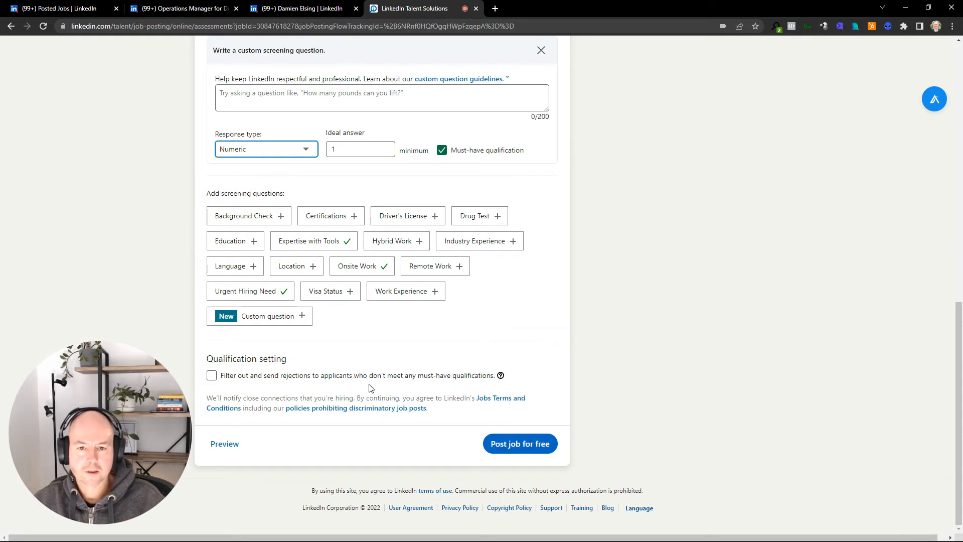
{"action": "scroll", "coordinate": [363, 387], "scroll_direction": "up", "scroll_amount": 7}
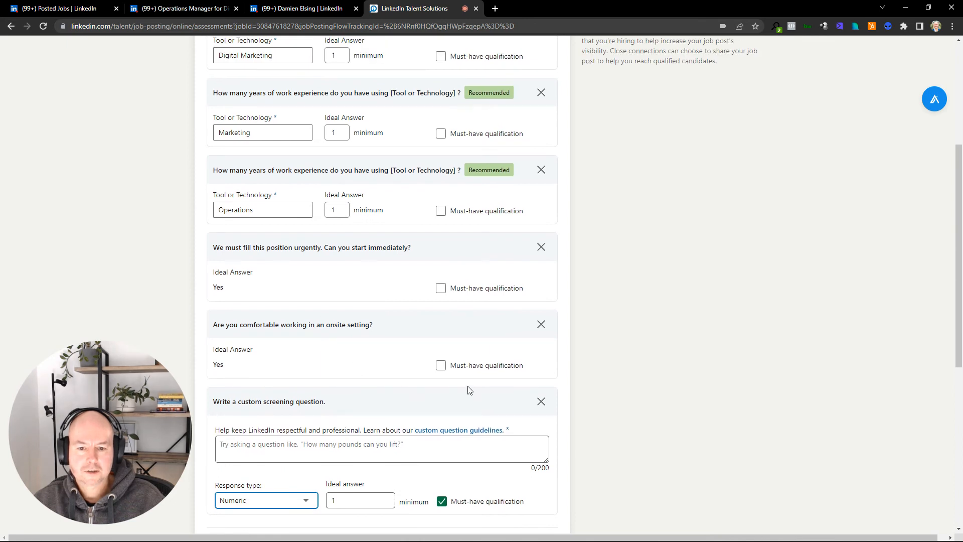
{"action": "left_click", "coordinate": [541, 401]}
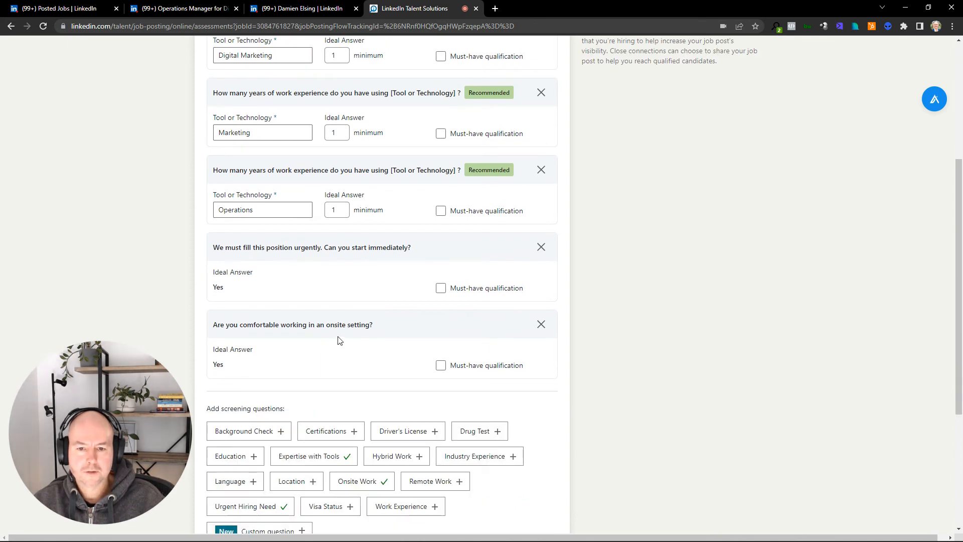
{"action": "scroll", "coordinate": [327, 340], "scroll_direction": "up", "scroll_amount": 3}
{"action": "scroll", "coordinate": [327, 261], "scroll_direction": "up", "scroll_amount": 1}
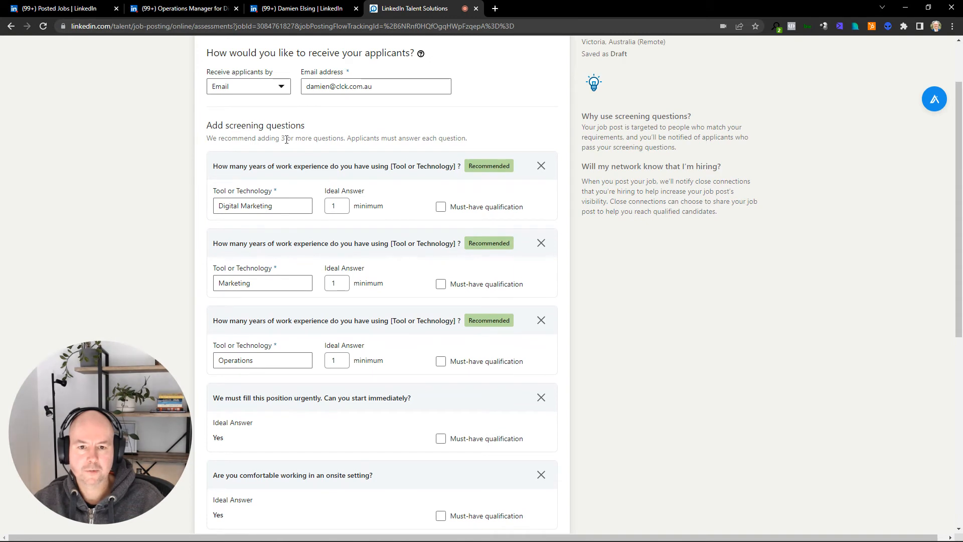
{"action": "scroll", "coordinate": [372, 255], "scroll_direction": "down", "scroll_amount": 1}
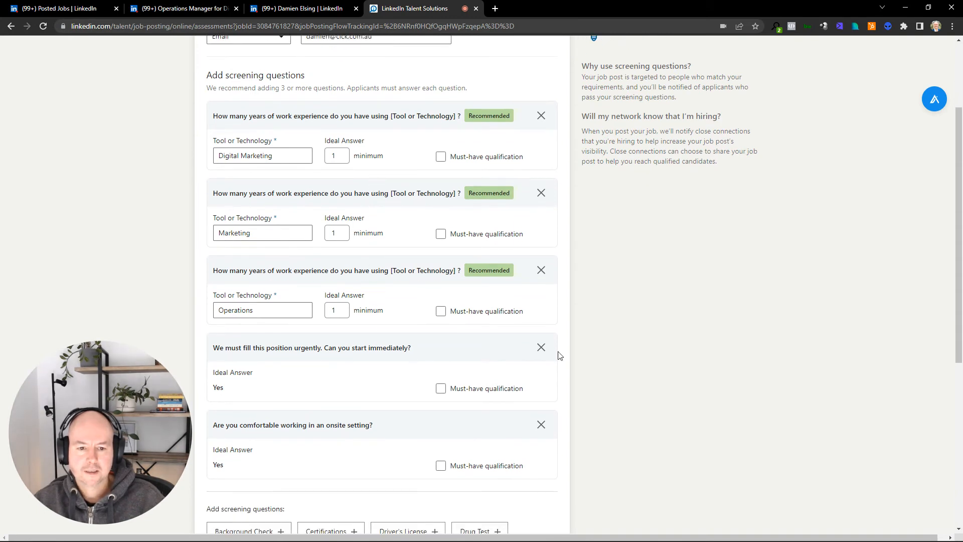
{"action": "left_click", "coordinate": [541, 347]}
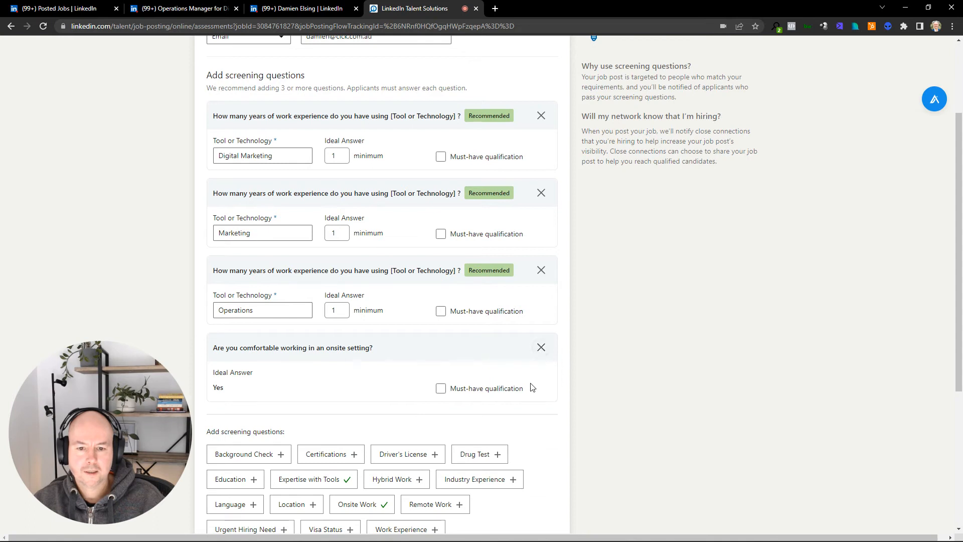
{"action": "left_click", "coordinate": [541, 349]}
{"action": "scroll", "coordinate": [580, 372], "scroll_direction": "up", "scroll_amount": 2}
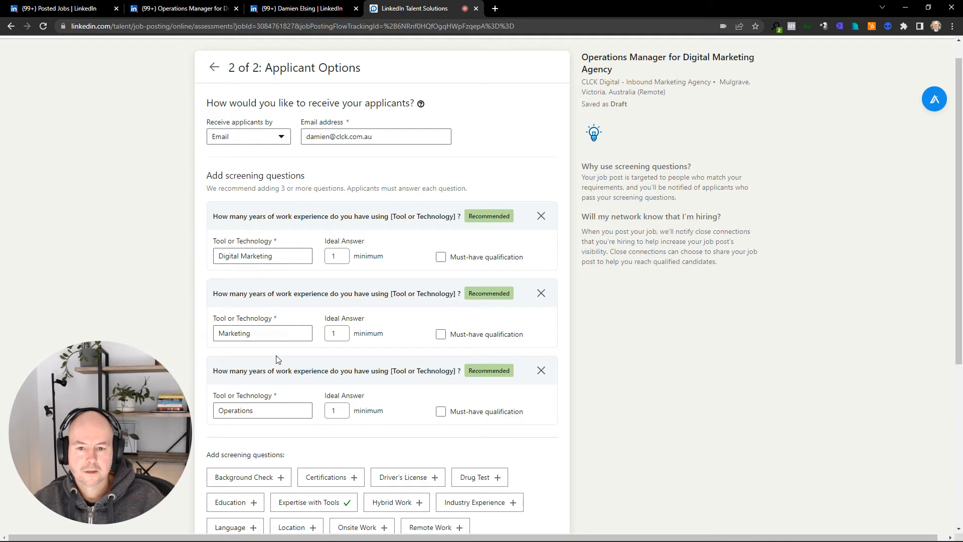
Remove the Marketing work-experience screening question and post the job for free.
{"action": "scroll", "coordinate": [427, 290], "scroll_direction": "down", "scroll_amount": 1}
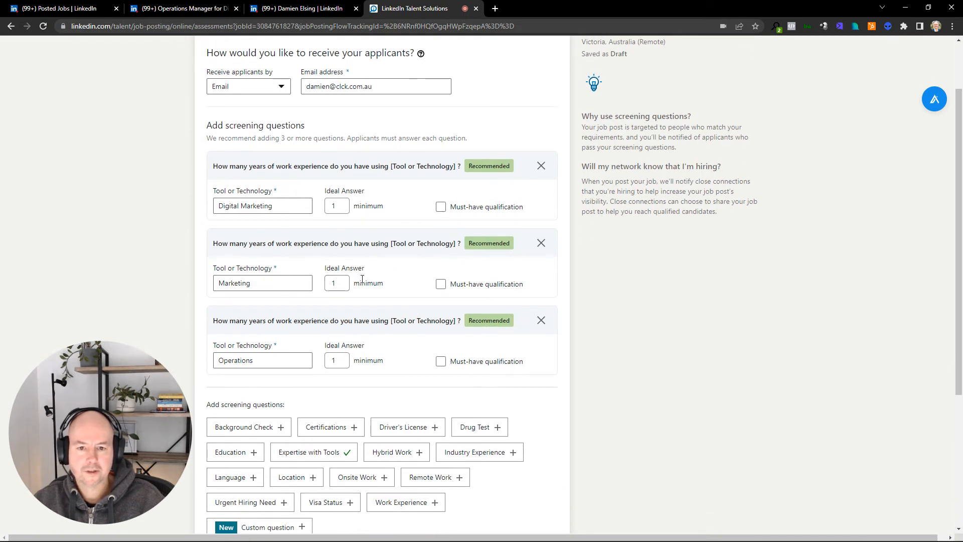
{"action": "left_click", "coordinate": [540, 242]}
{"action": "scroll", "coordinate": [311, 260], "scroll_direction": "up", "scroll_amount": 1}
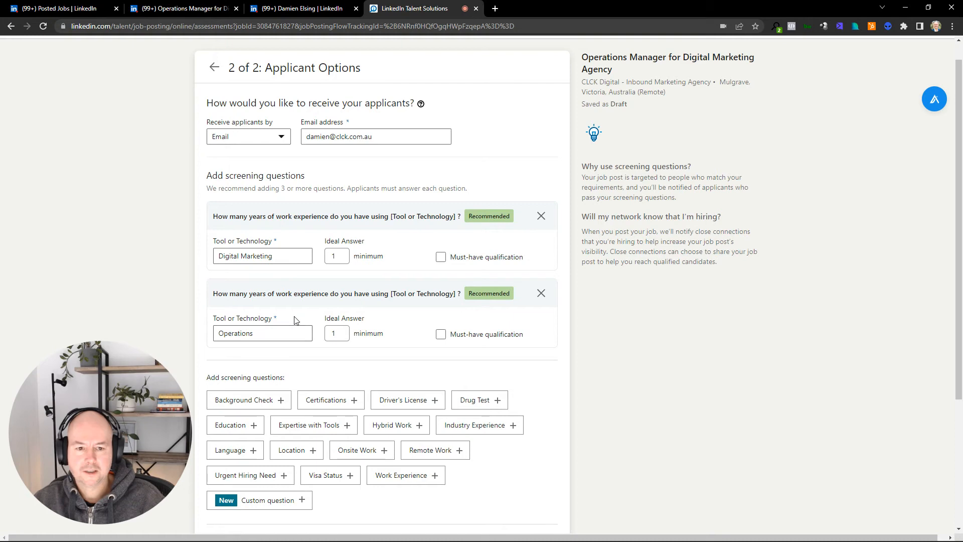
{"action": "scroll", "coordinate": [396, 304], "scroll_direction": "down", "scroll_amount": 1}
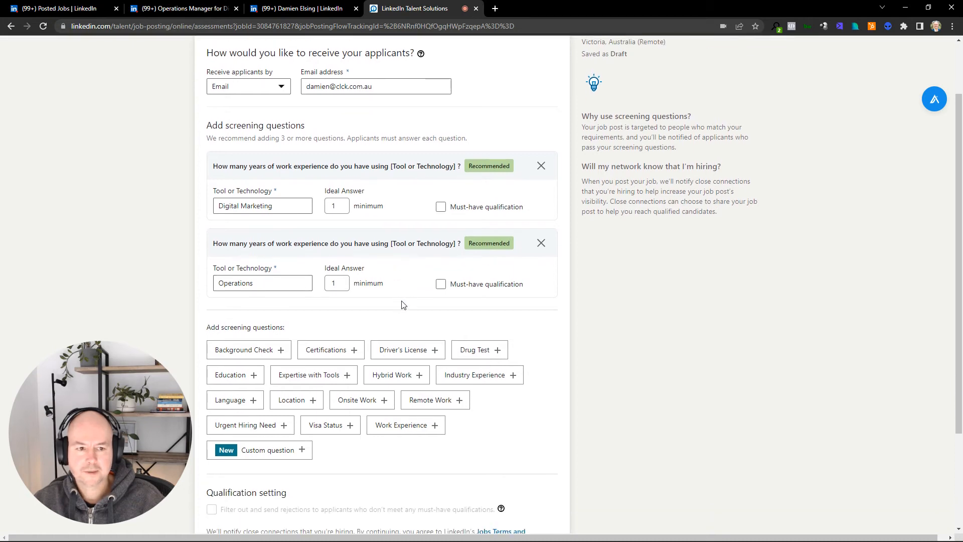
{"action": "scroll", "coordinate": [415, 311], "scroll_direction": "up", "scroll_amount": 2}
{"action": "scroll", "coordinate": [414, 311], "scroll_direction": "down", "scroll_amount": 4}
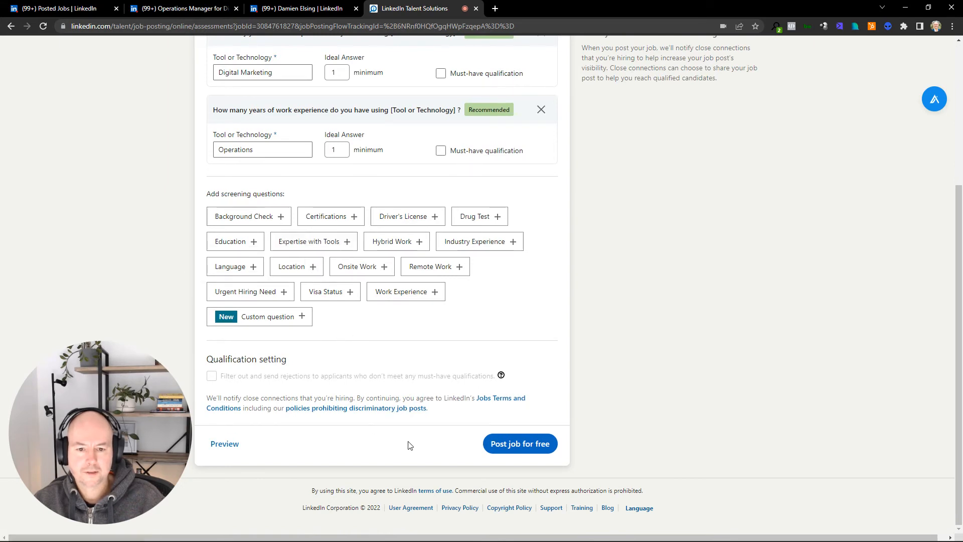
{"action": "left_click", "coordinate": [520, 447]}
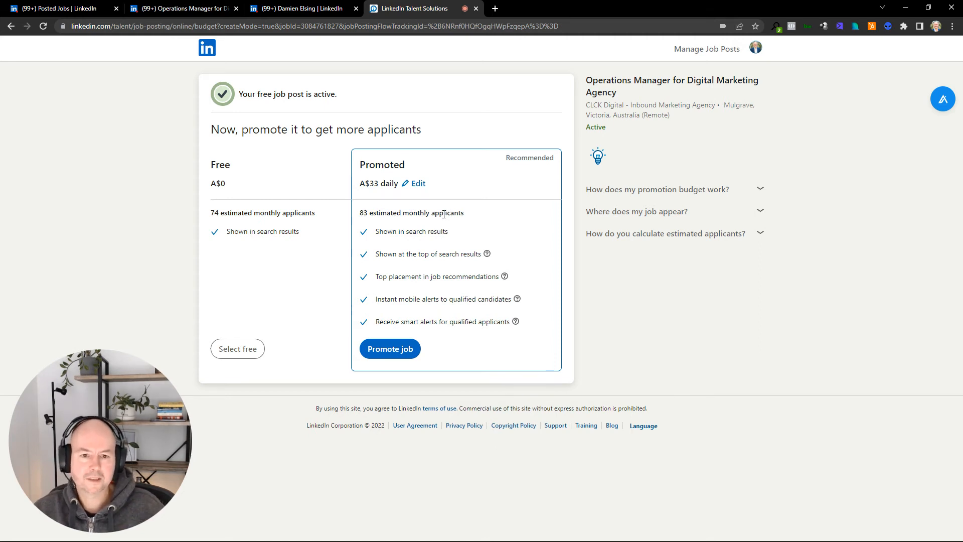
Try daily promotion budgets of A$50 and A$10, and set the budget back to A$33.
{"action": "left_click", "coordinate": [417, 183]}
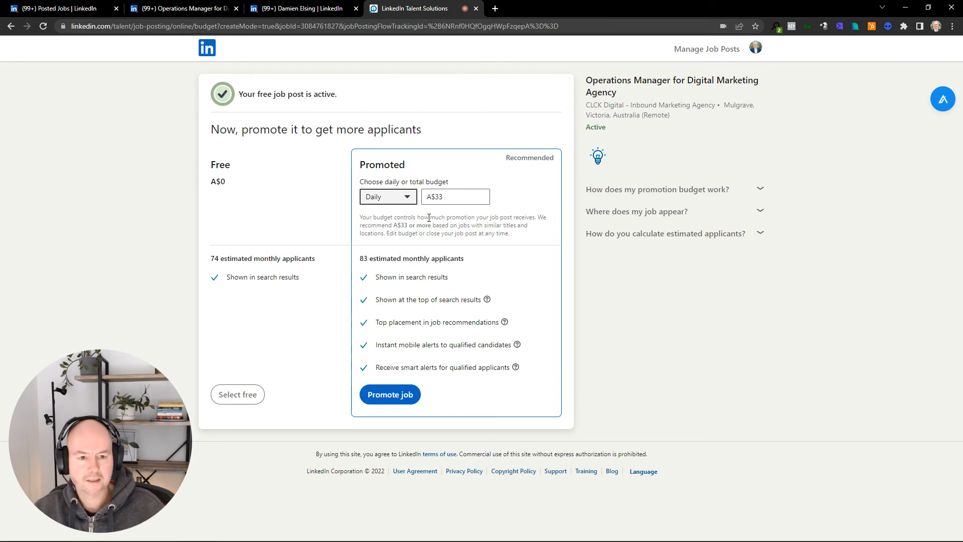
{"action": "left_click_drag", "start_coordinate": [448, 196], "coordinate": [423, 193]}
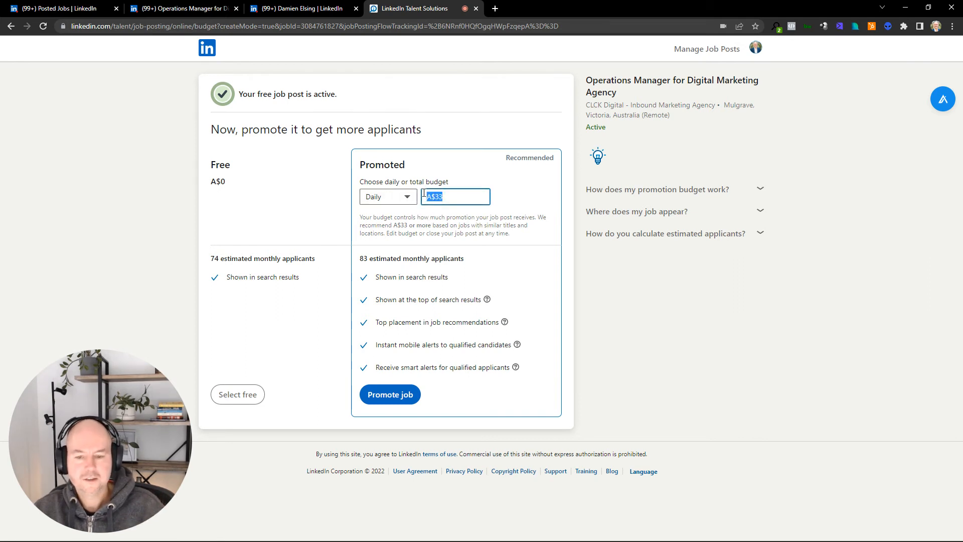
{"action": "type", "text": "50"}
{"action": "left_click", "coordinate": [499, 224]}
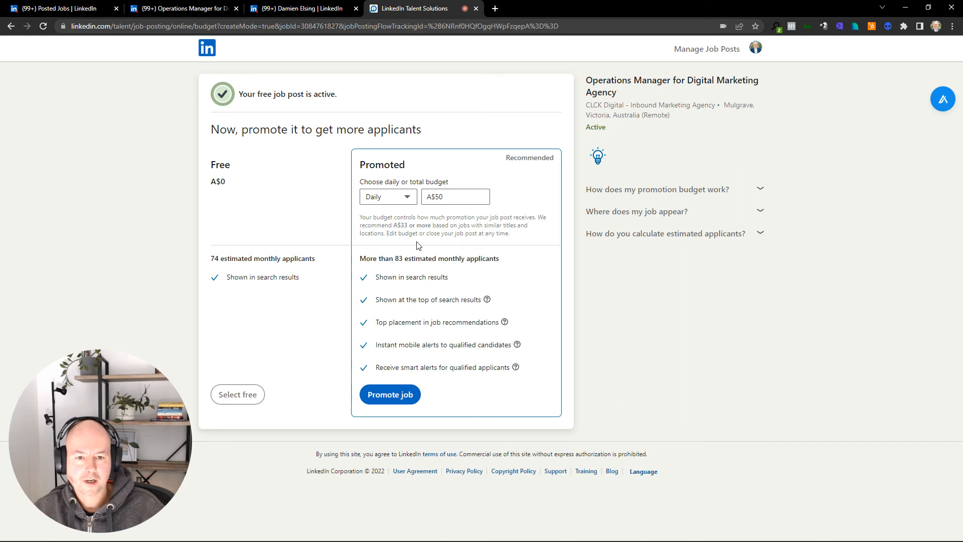
{"action": "left_click", "coordinate": [449, 195]}
{"action": "double_click", "coordinate": [449, 196]}
{"action": "type", "text": "10"}
{"action": "double_click", "coordinate": [466, 196]}
{"action": "type", "text": "33"}
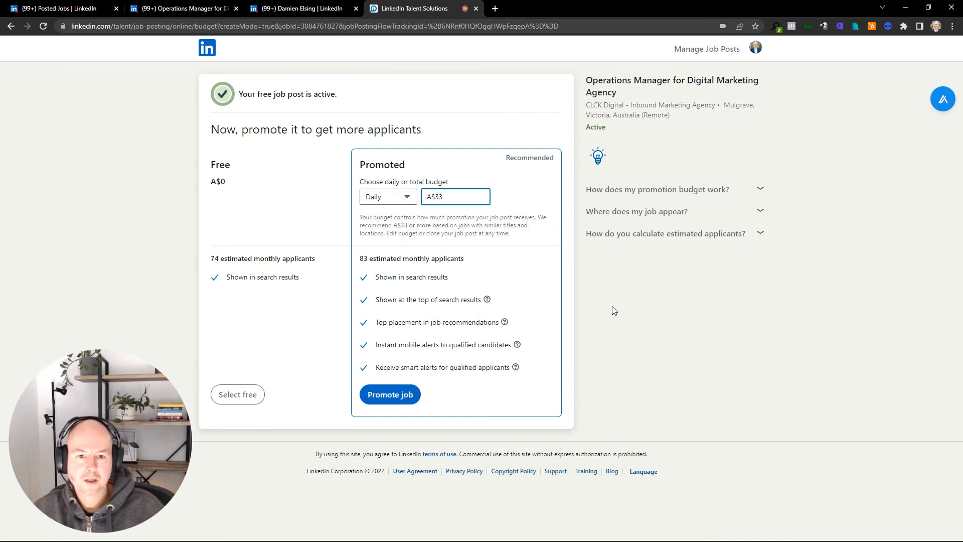
Try Total as the promotion budget type, and set it back to Daily.
{"action": "left_click", "coordinate": [406, 206]}
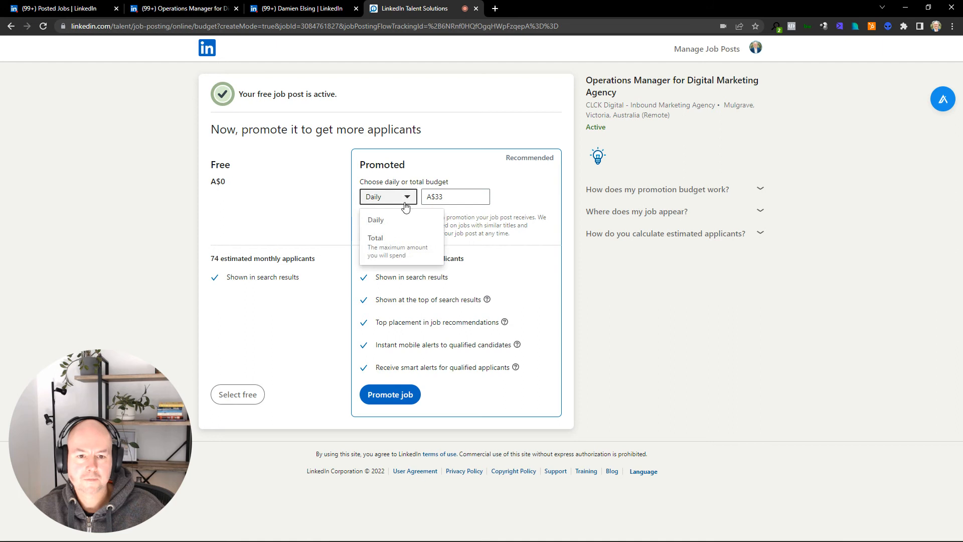
{"action": "left_click", "coordinate": [399, 241]}
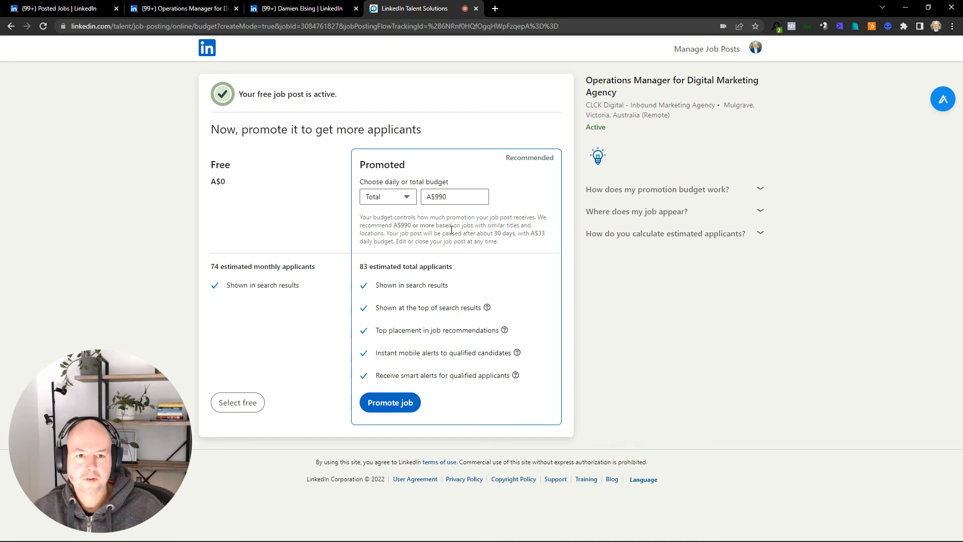
{"action": "left_click", "coordinate": [445, 197]}
{"action": "left_click", "coordinate": [388, 197]}
{"action": "left_click", "coordinate": [377, 217]}
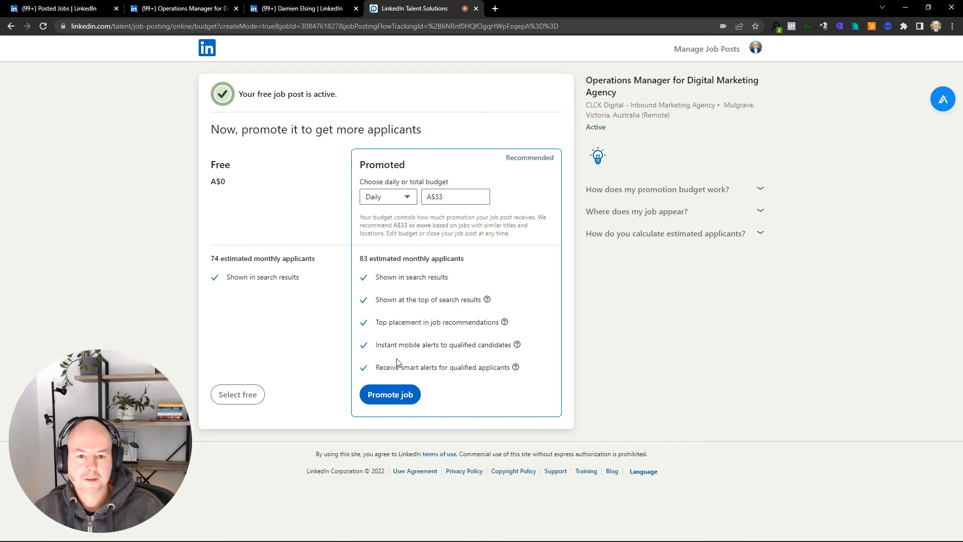
Proceed to promote the job with the daily budget, signing in with the remembered account to reach the checkout.
{"action": "left_click", "coordinate": [401, 396]}
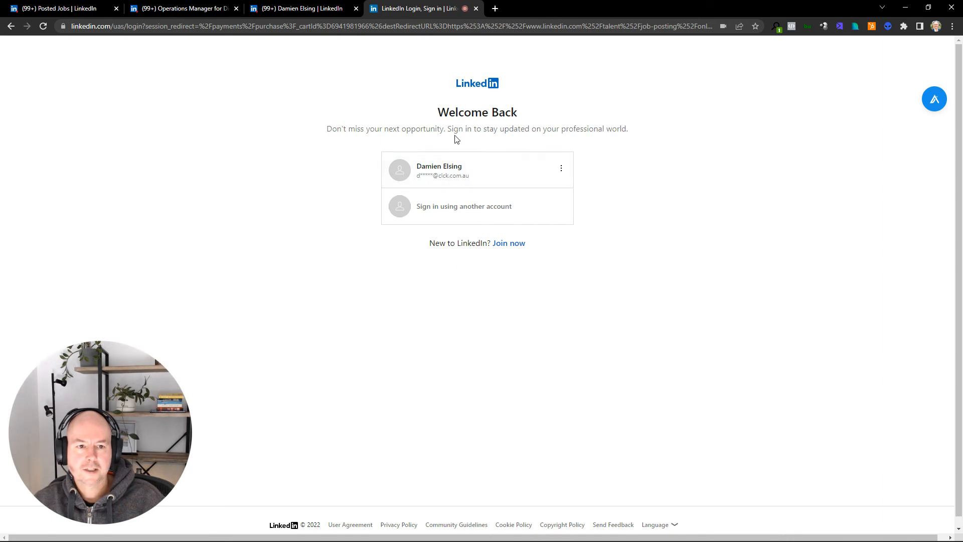
{"action": "left_click", "coordinate": [442, 169]}
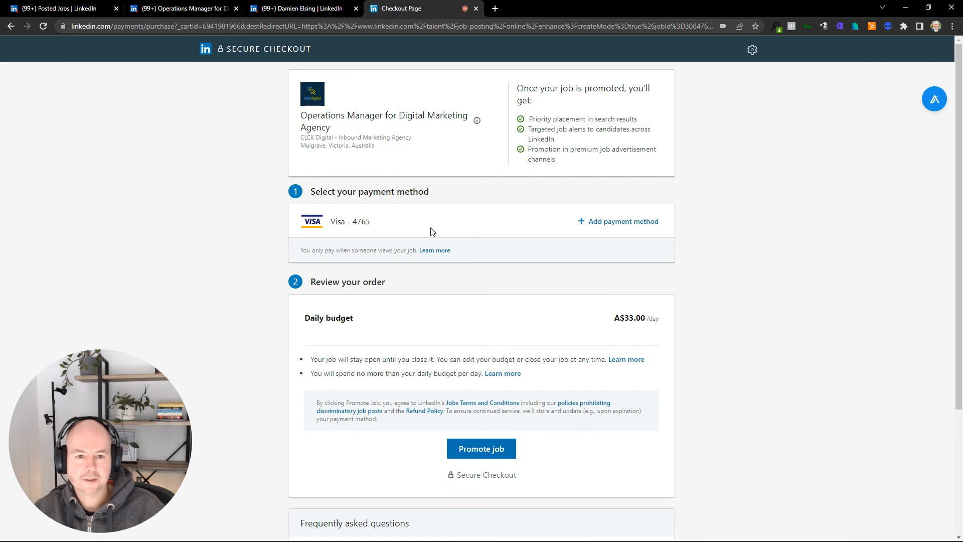
Open the options for adding another payment method at checkout, and cancel to keep the saved card.
{"action": "left_click", "coordinate": [607, 227]}
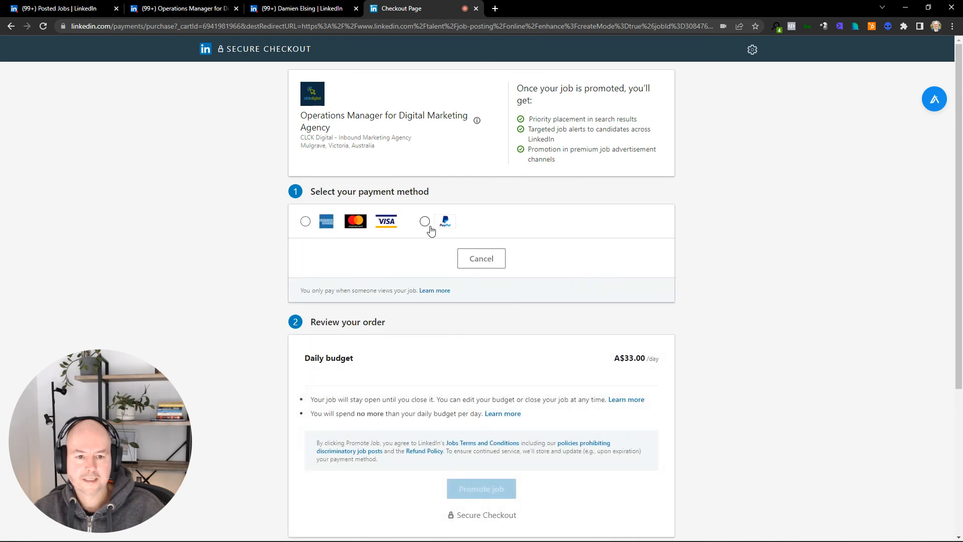
{"action": "scroll", "coordinate": [462, 283], "scroll_direction": "down", "scroll_amount": 1}
{"action": "scroll", "coordinate": [471, 285], "scroll_direction": "down", "scroll_amount": 1}
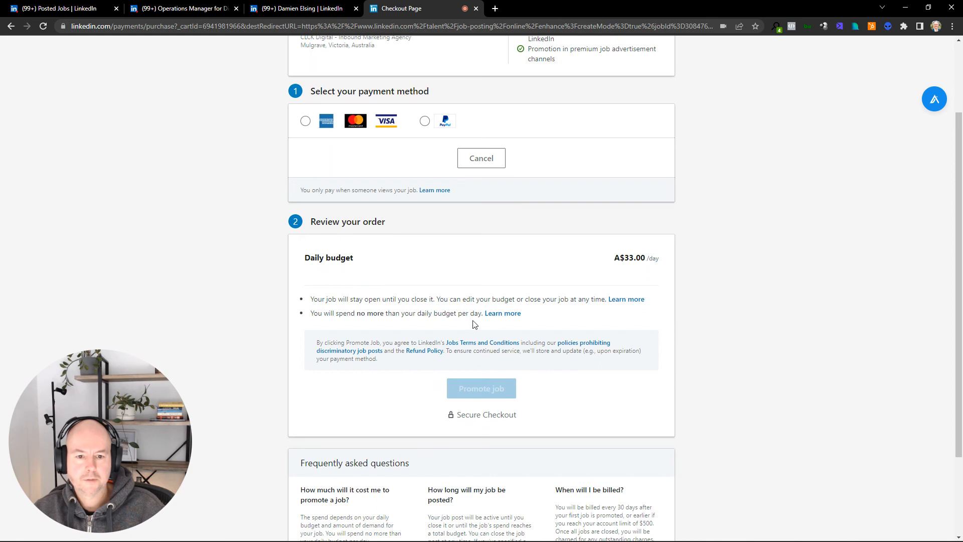
{"action": "scroll", "coordinate": [433, 332], "scroll_direction": "up", "scroll_amount": 2}
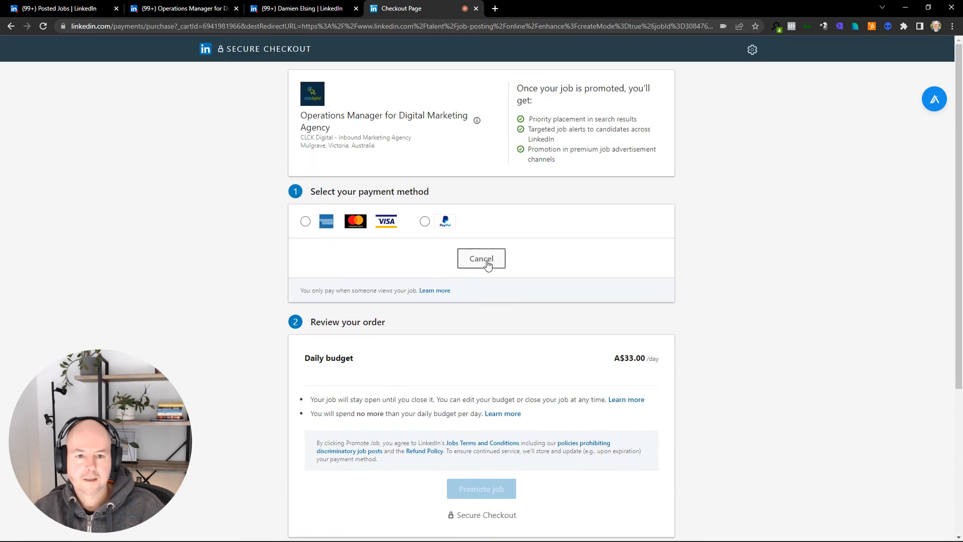
{"action": "left_click", "coordinate": [486, 264]}
Review the checkout page's payment method, daily budget, promotion terms and billing questions without placing the order.
{"action": "scroll", "coordinate": [502, 294], "scroll_direction": "down", "scroll_amount": 2}
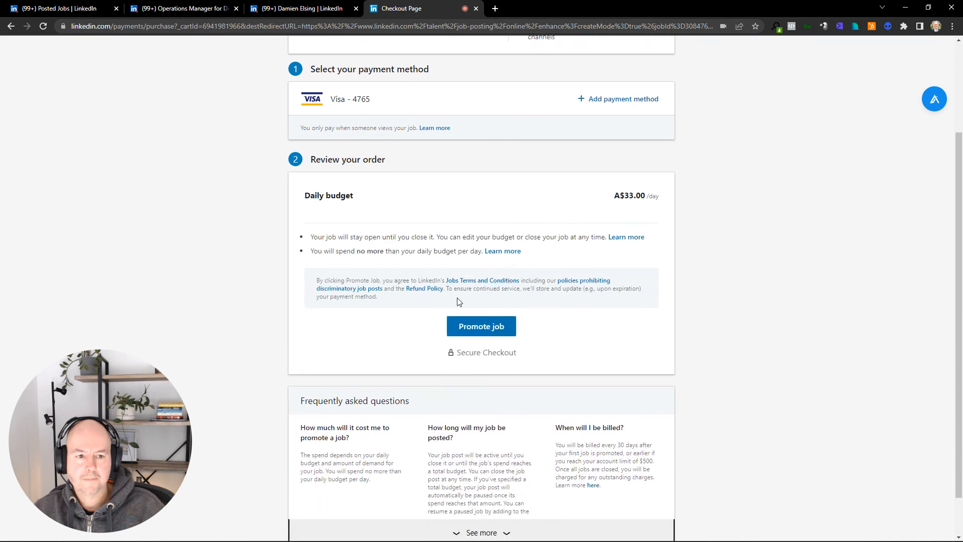
{"action": "scroll", "coordinate": [462, 299], "scroll_direction": "down", "scroll_amount": 1}
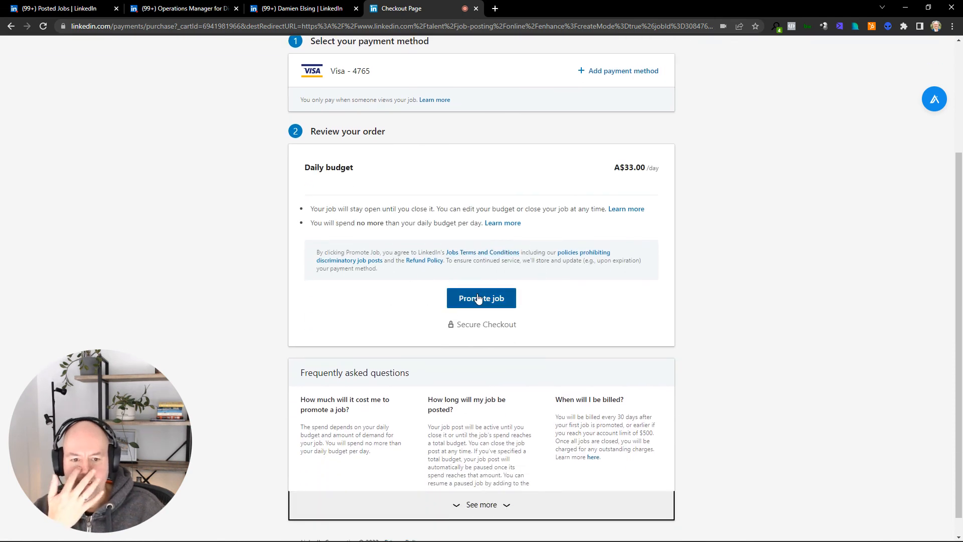
{"action": "scroll", "coordinate": [627, 291], "scroll_direction": "down", "scroll_amount": 1}
{"action": "scroll", "coordinate": [544, 303], "scroll_direction": "up", "scroll_amount": 2}
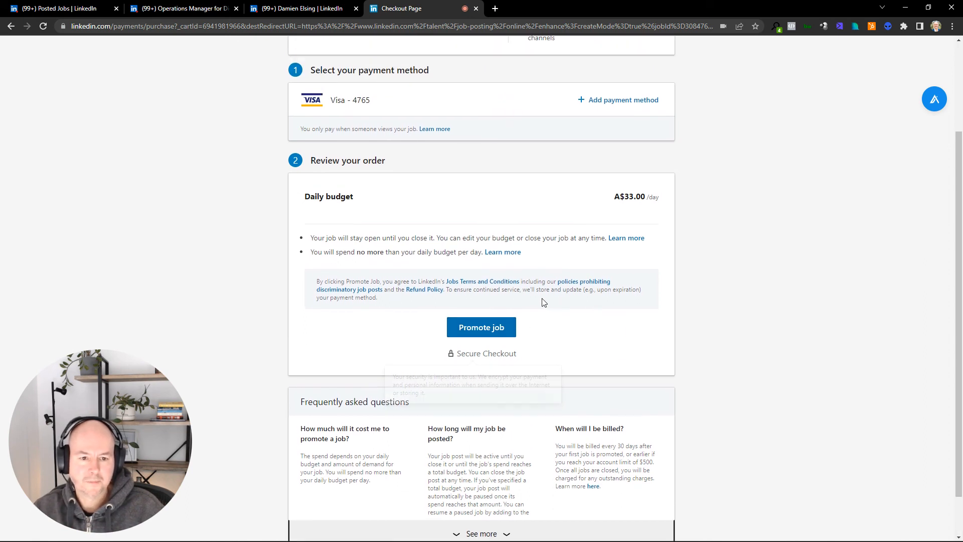
{"action": "scroll", "coordinate": [502, 313], "scroll_direction": "up", "scroll_amount": 1}
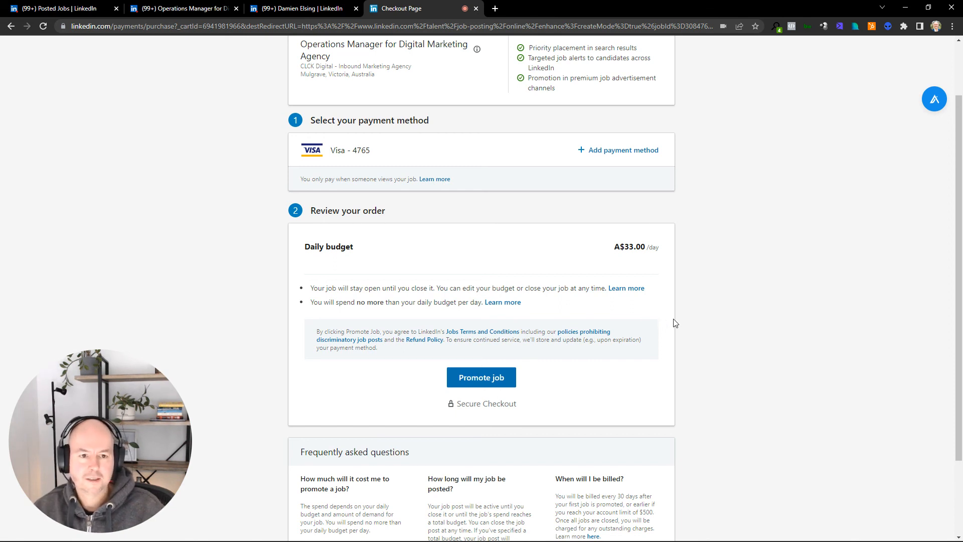
{"action": "scroll", "coordinate": [674, 321], "scroll_direction": "up", "scroll_amount": 1}
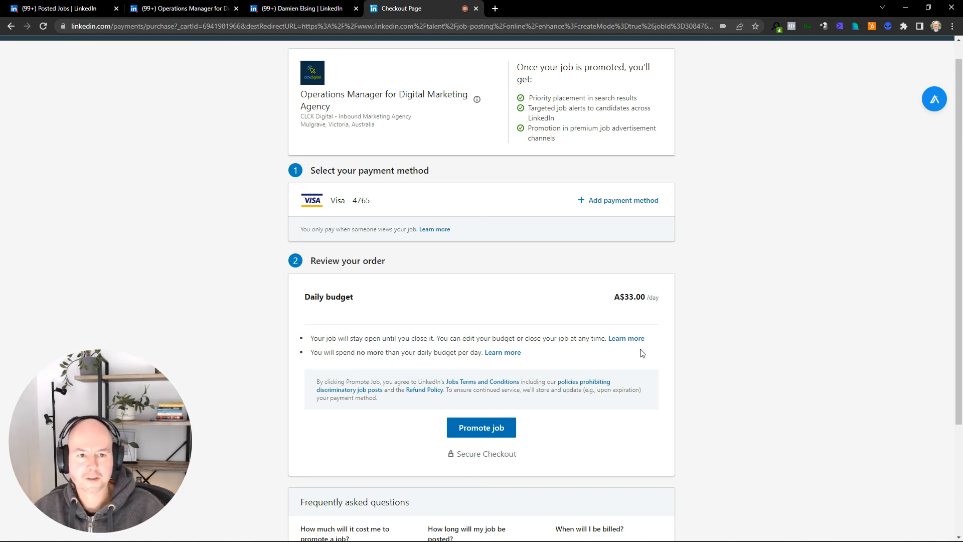
{"action": "scroll", "coordinate": [657, 346], "scroll_direction": "up", "scroll_amount": 1}
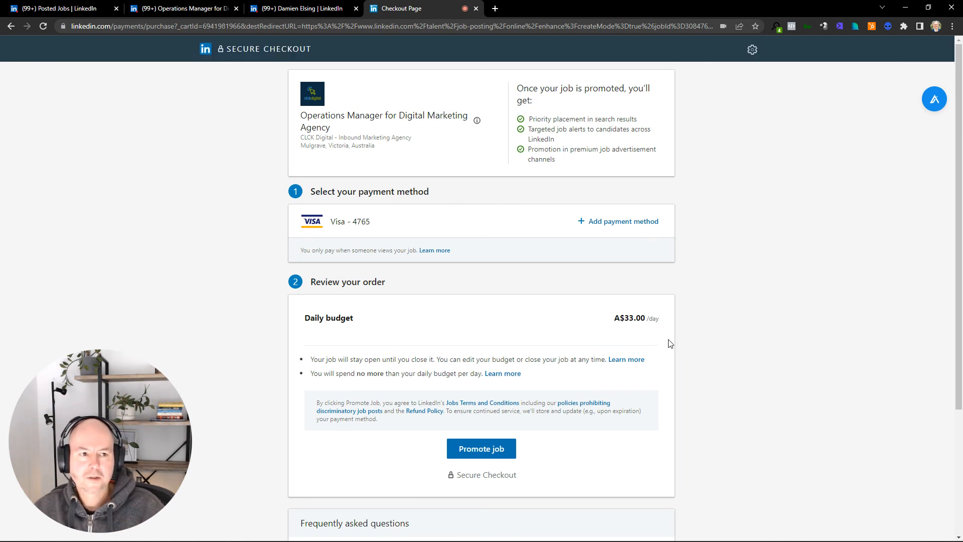
{"action": "scroll", "coordinate": [704, 322], "scroll_direction": "down", "scroll_amount": 1}
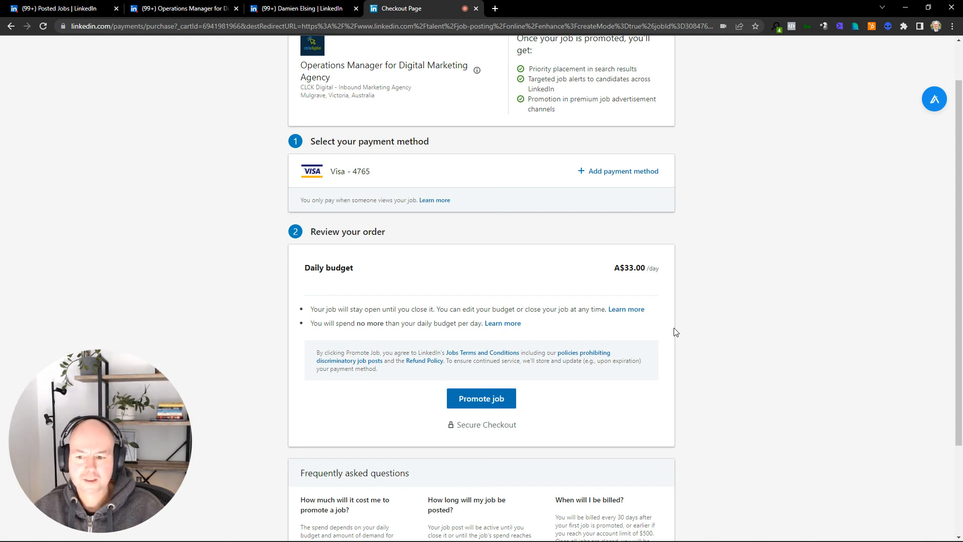
{"action": "scroll", "coordinate": [672, 339], "scroll_direction": "up", "scroll_amount": 1}
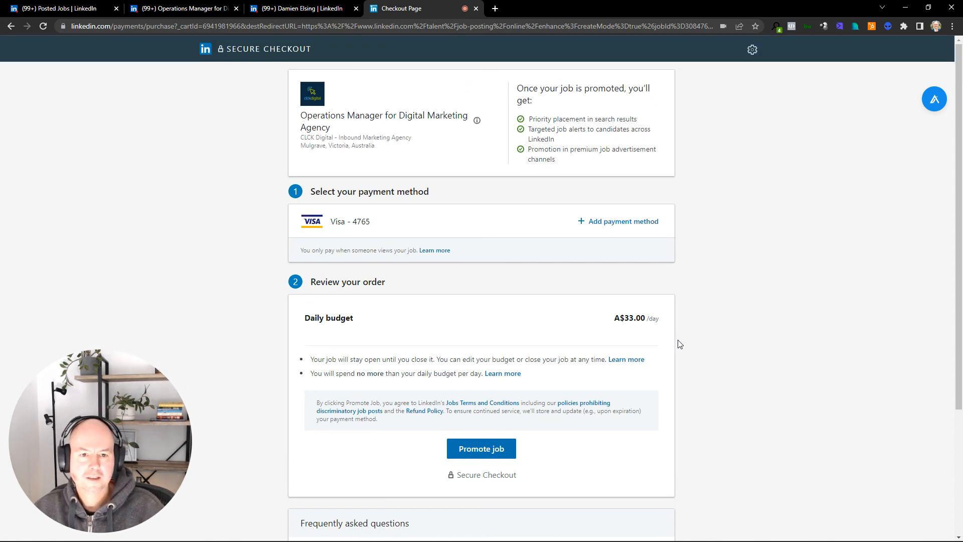